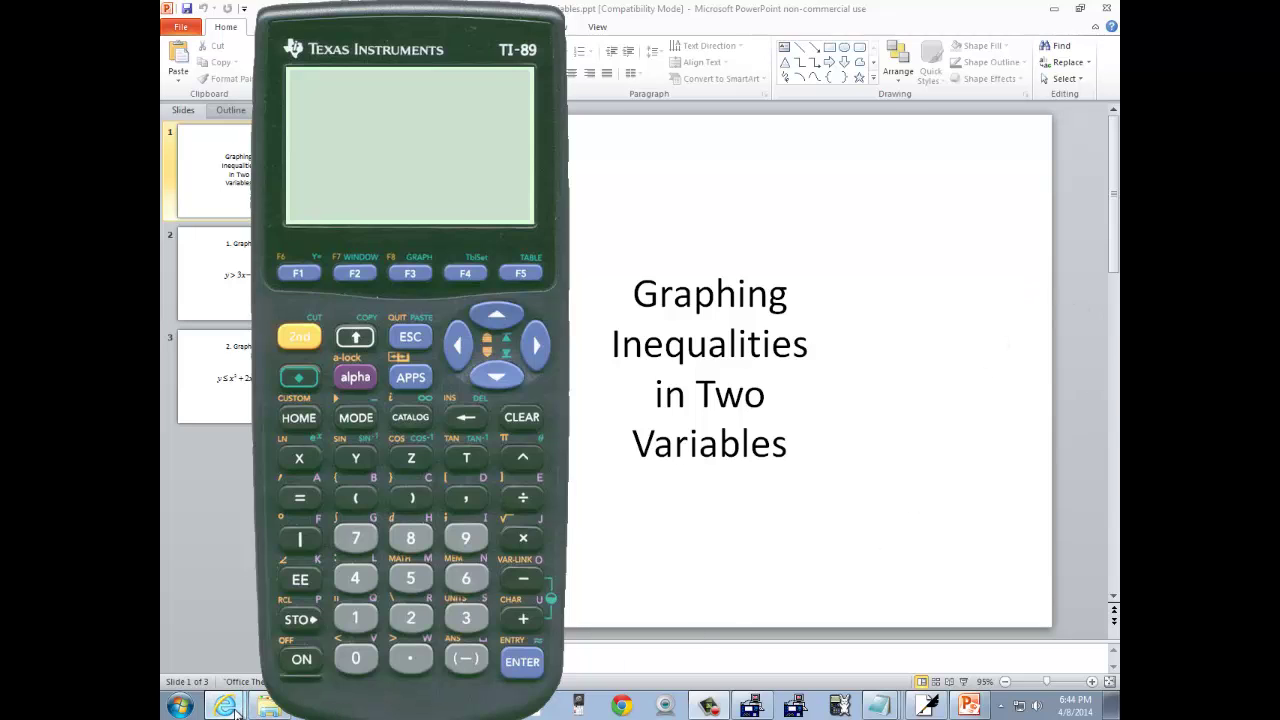
# Step: Bring the mathheals.com Graphing Calculators browser window to the front from the taskbar
pyautogui.moveTo(224, 706)
pyautogui.click(246, 645)
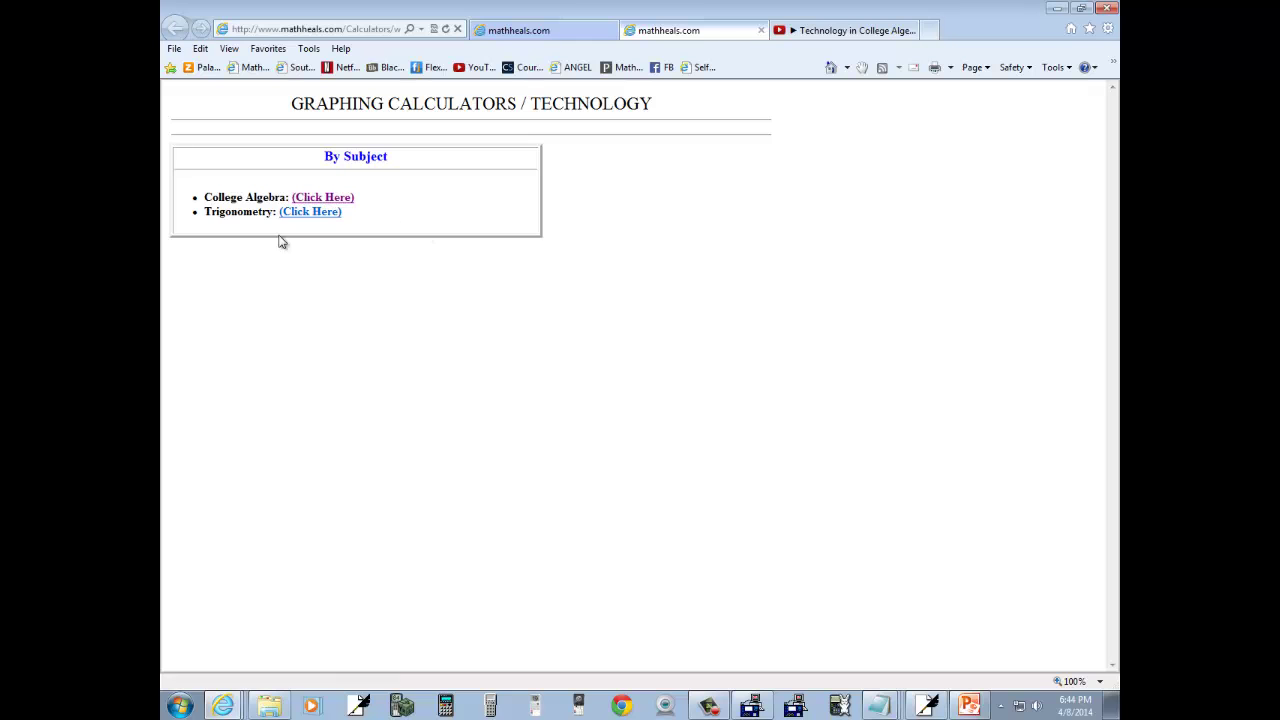
pyautogui.click(323, 200)
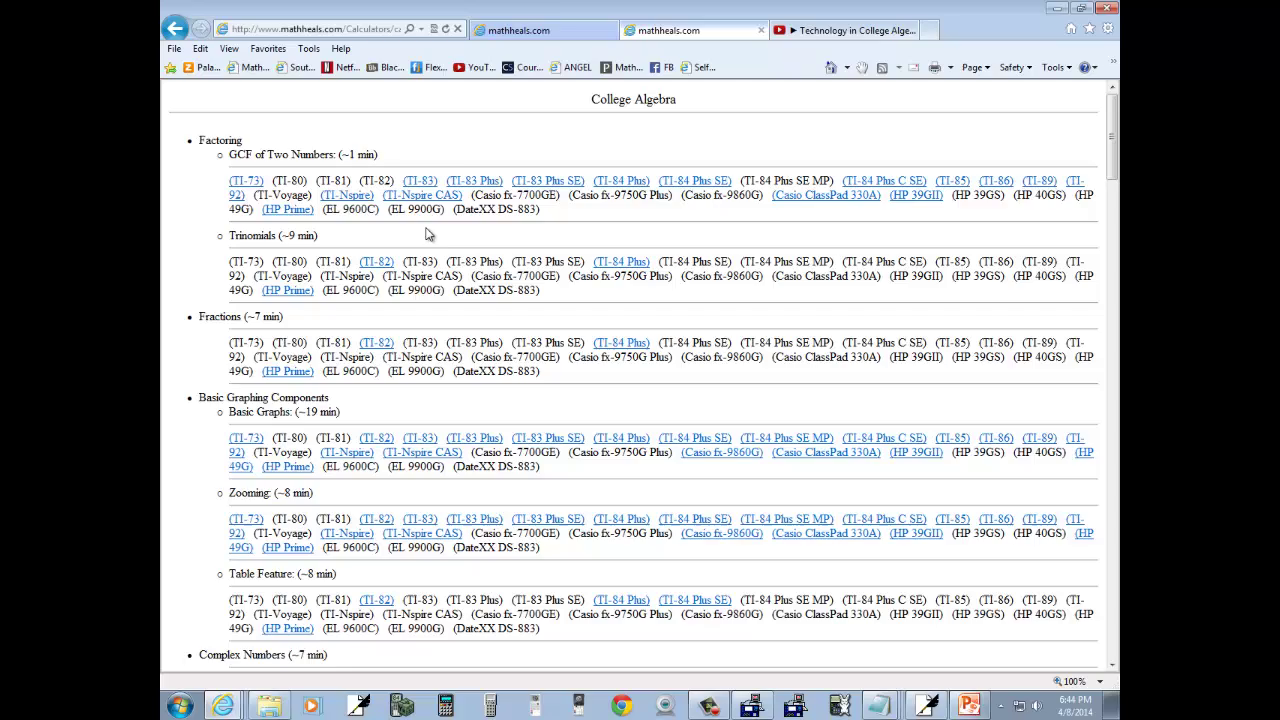
pyautogui.scroll(-6, 435, 238)
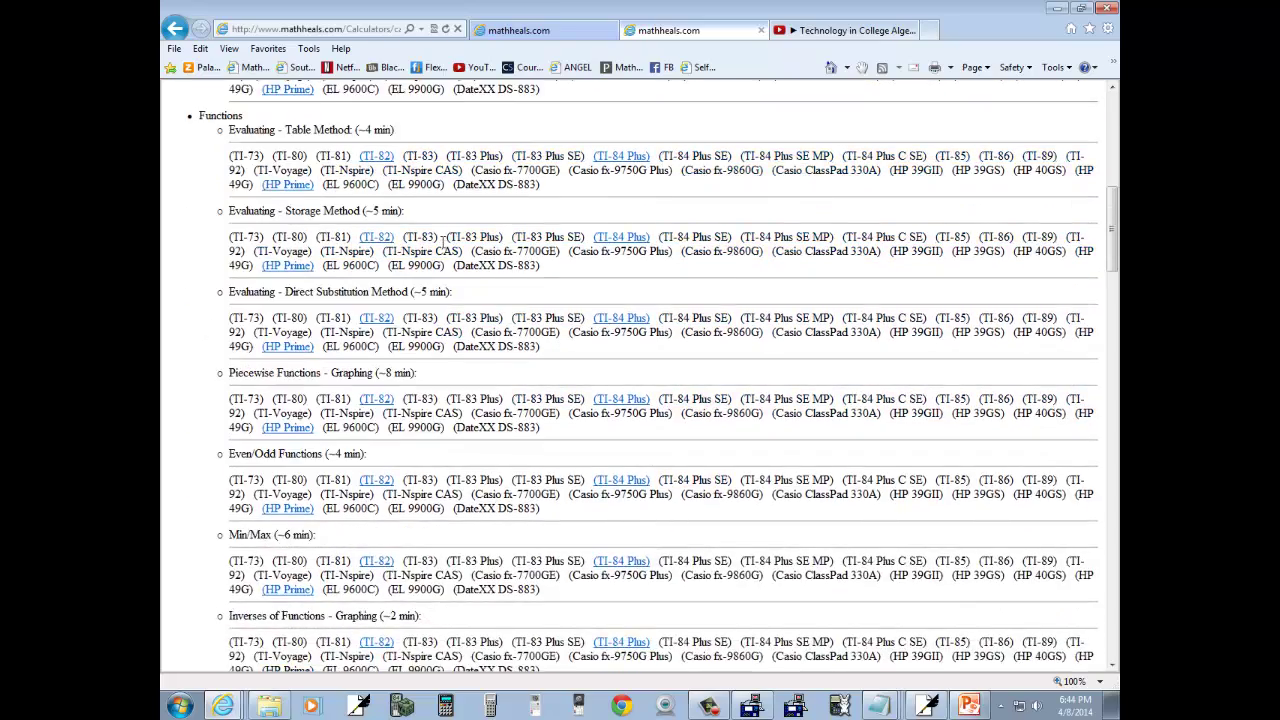
pyautogui.scroll(-5, 443, 240)
pyautogui.scroll(8, 445, 248)
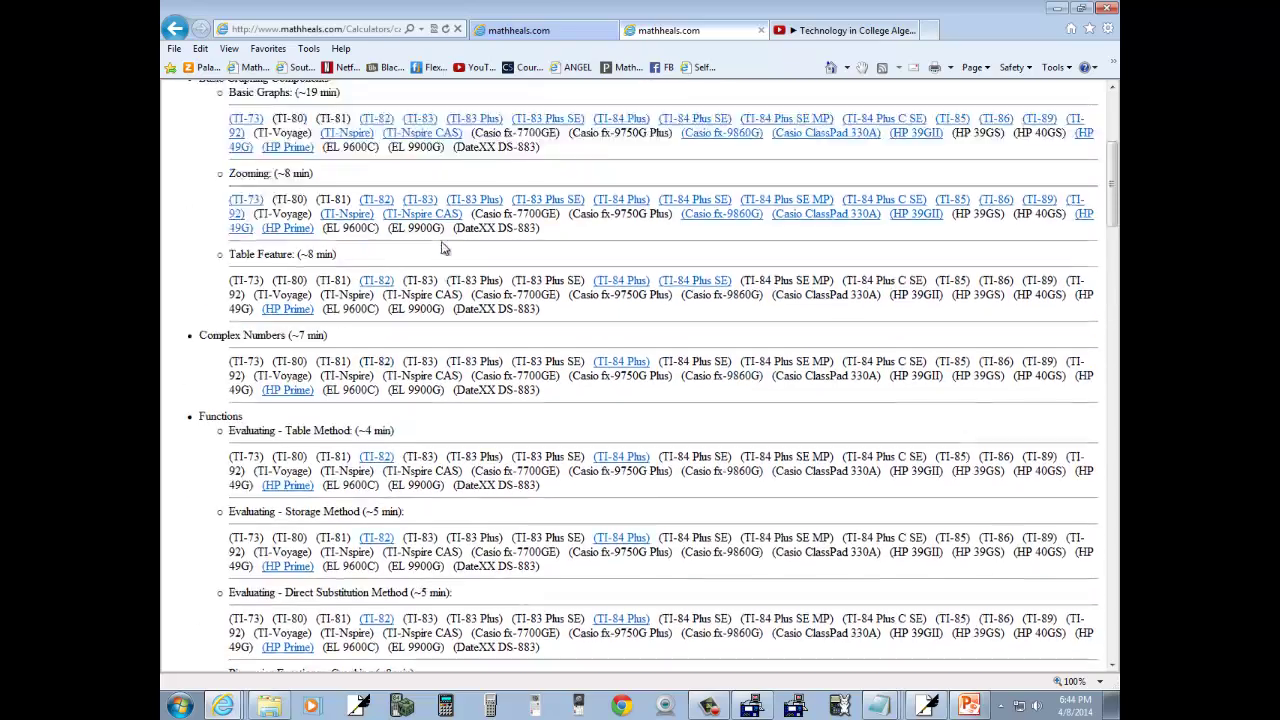
pyautogui.scroll(5, 445, 248)
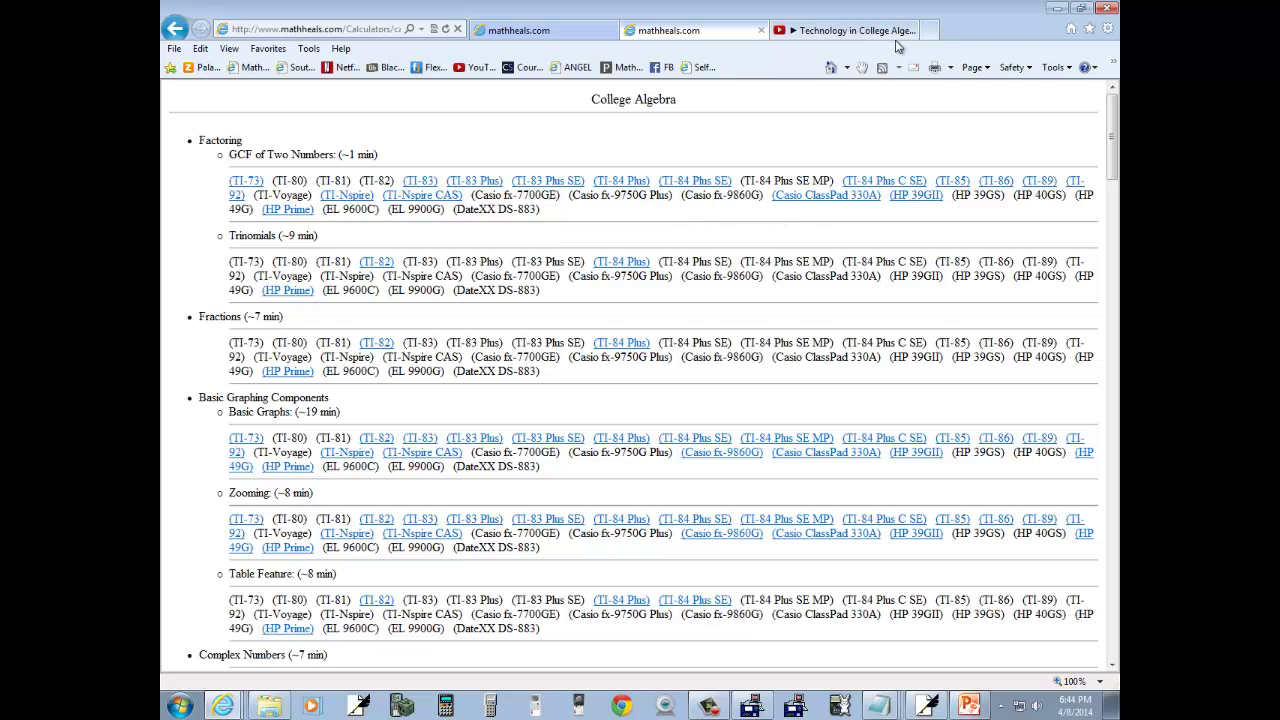
pyautogui.click(761, 31)
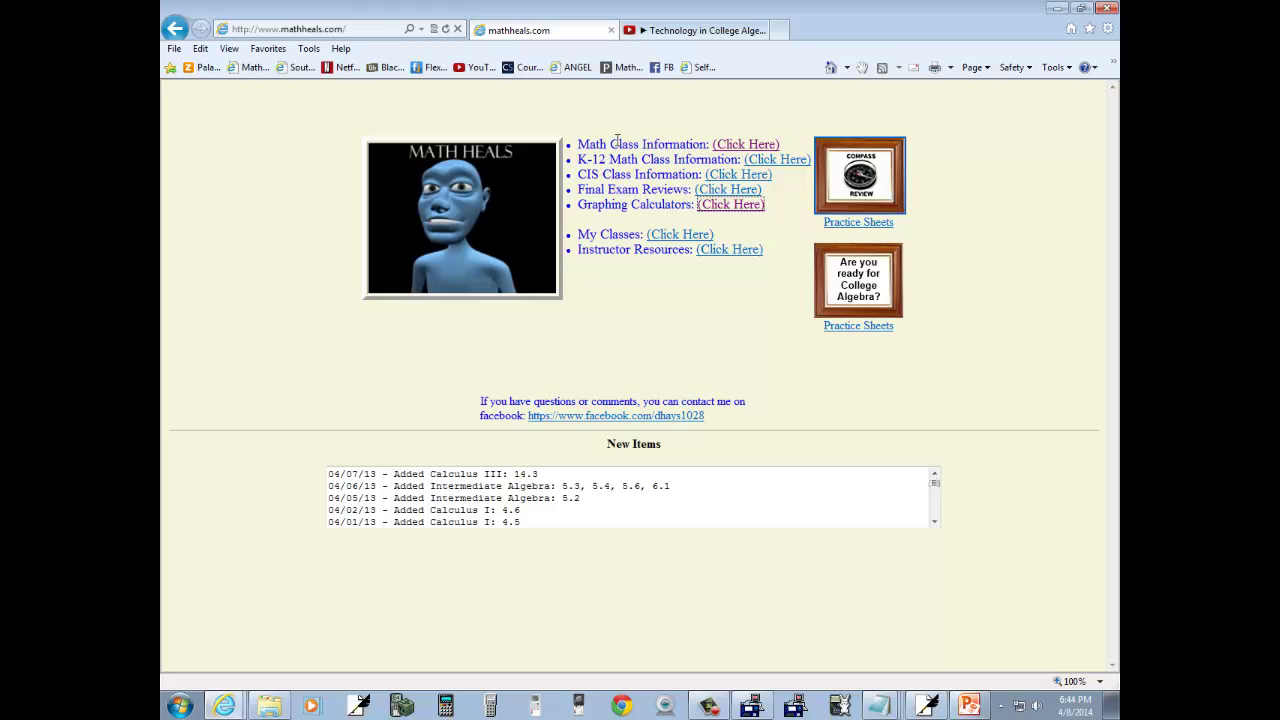
pyautogui.click(758, 146)
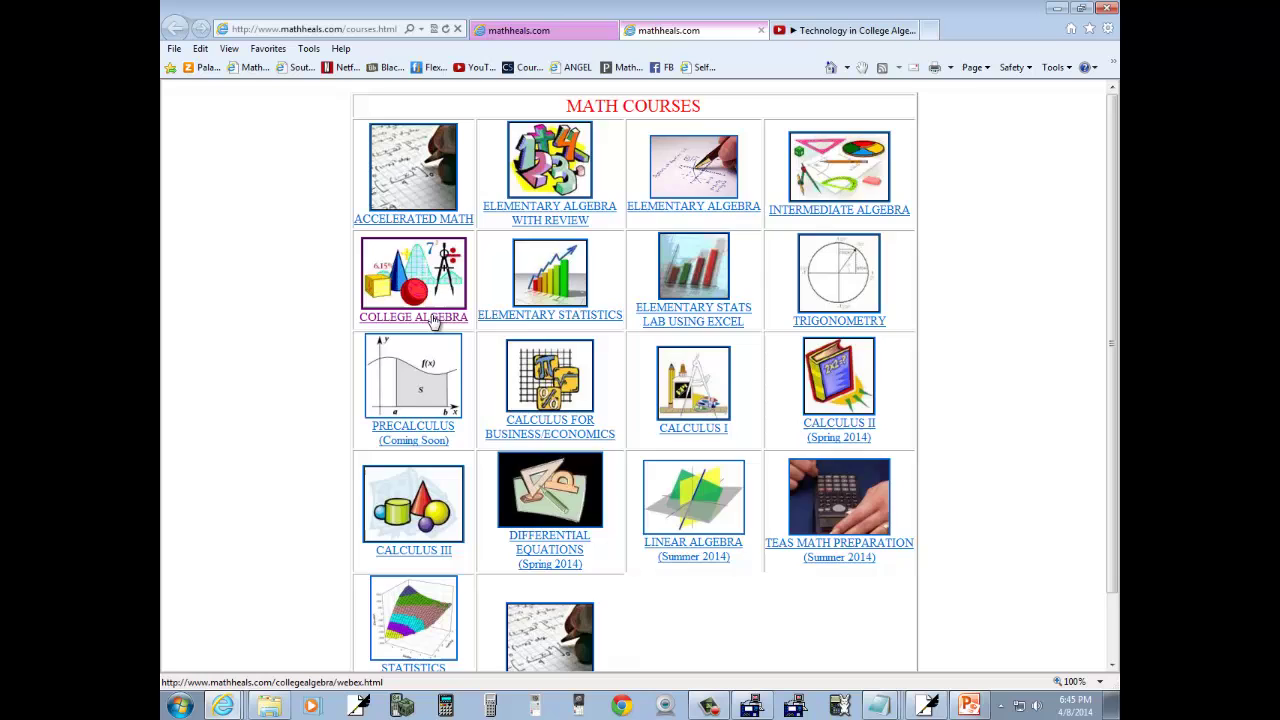
pyautogui.click(430, 318)
pyautogui.scroll(-5, 475, 362)
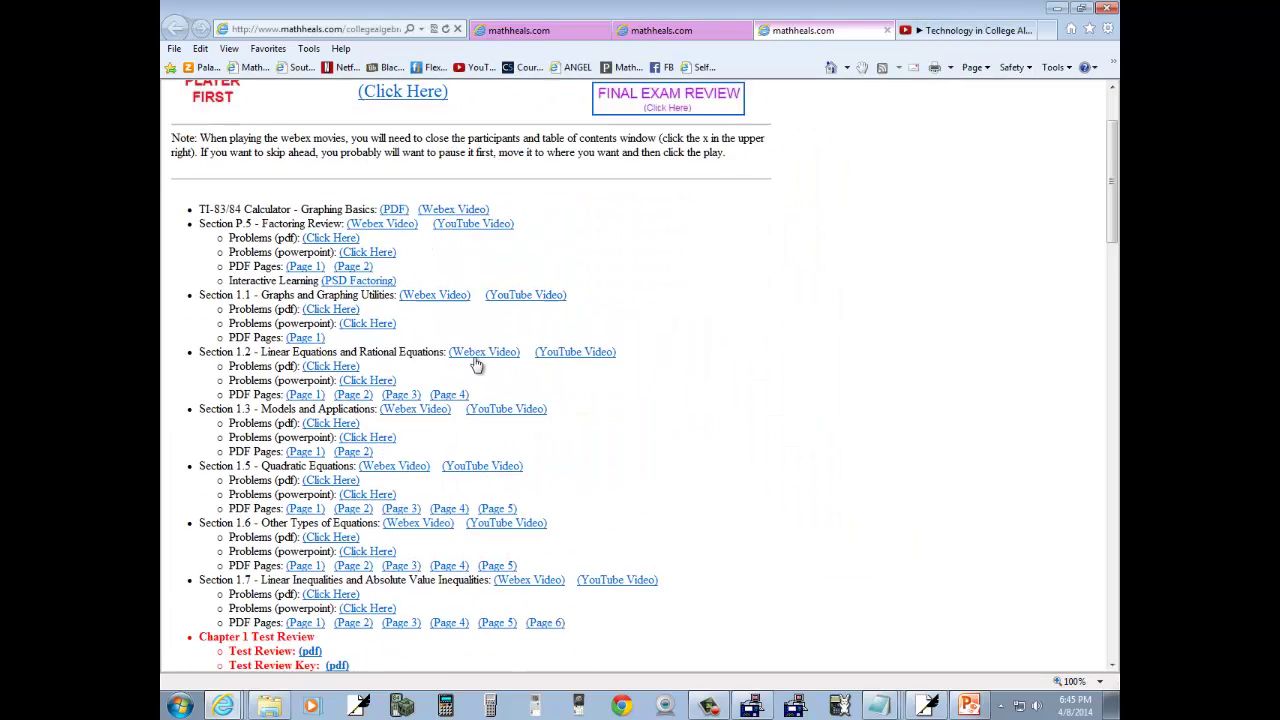
pyautogui.scroll(-2, 475, 362)
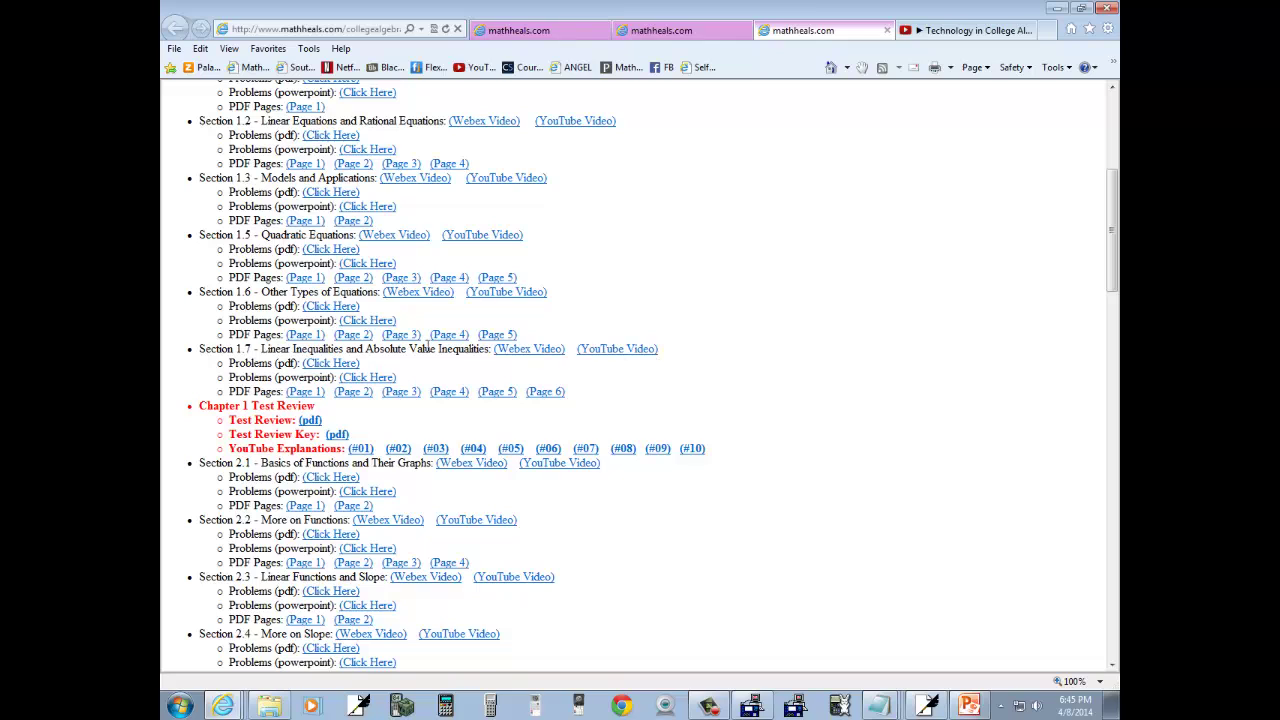
pyautogui.moveTo(365, 349); pyautogui.dragTo(488, 349)
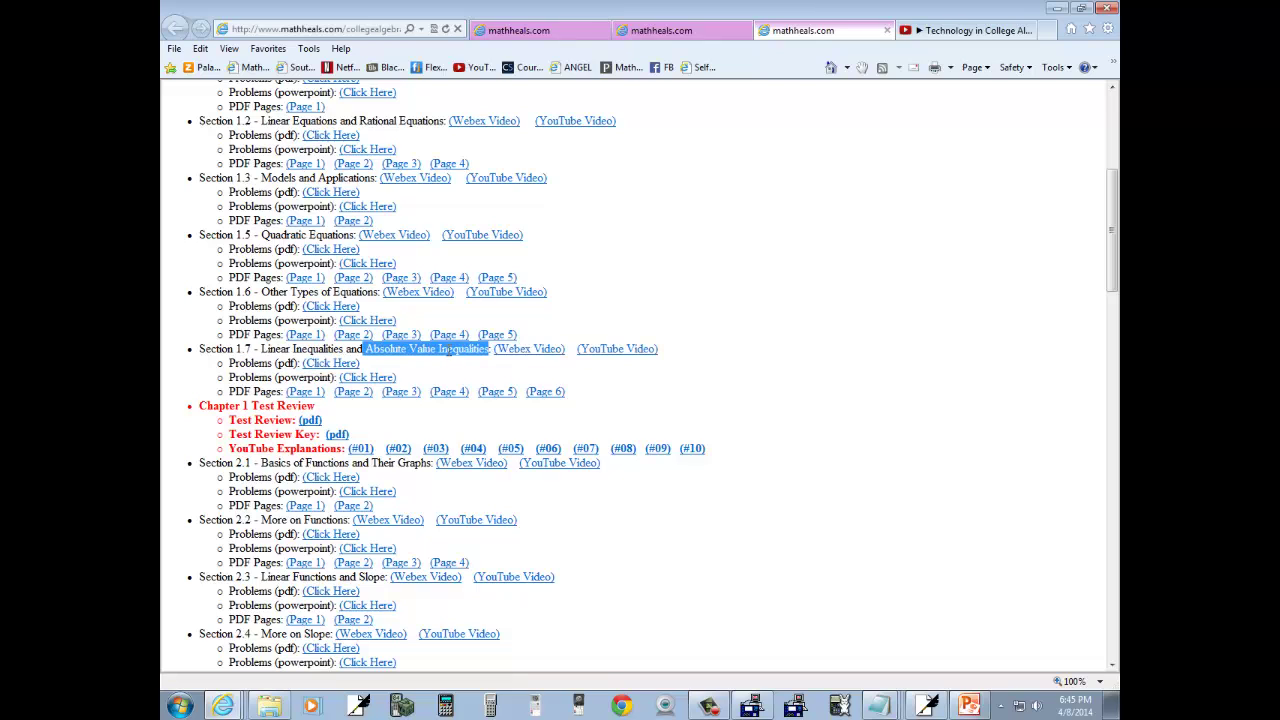
pyautogui.click(888, 31)
# Step: Switch from the inequalities slides to the handwritten Free Notes page
pyautogui.click(764, 31)
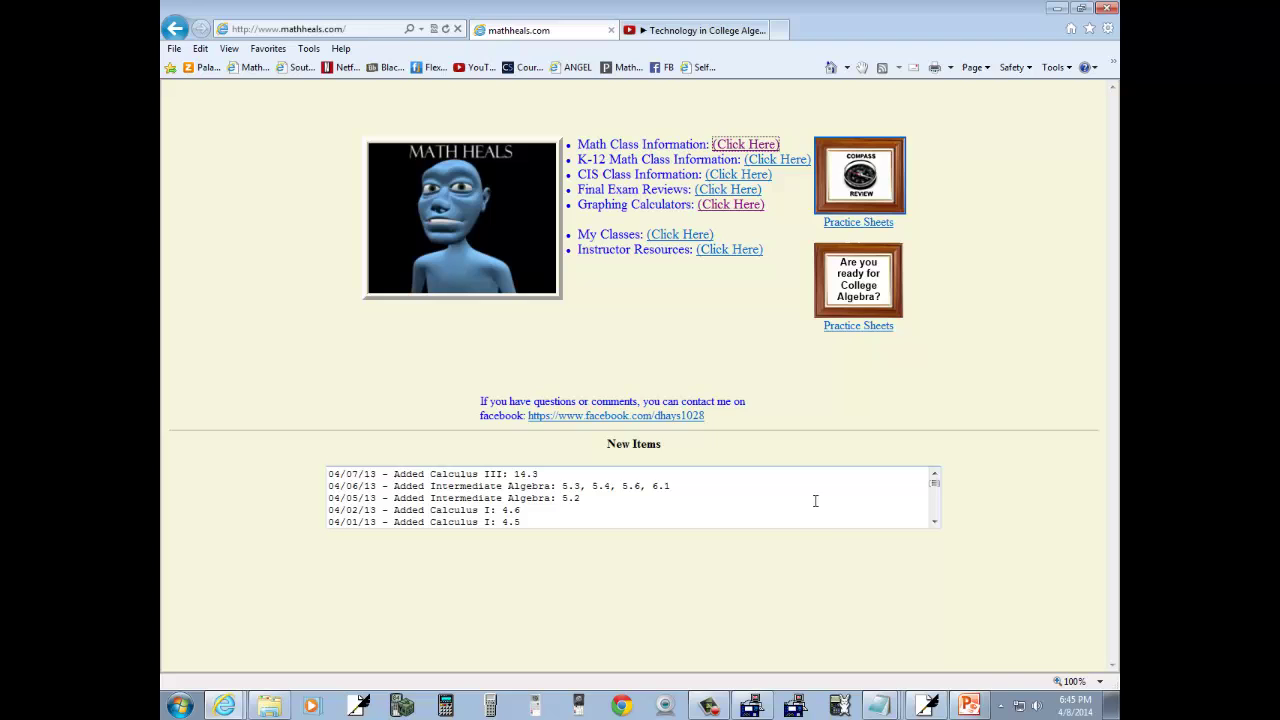
pyautogui.click(963, 705)
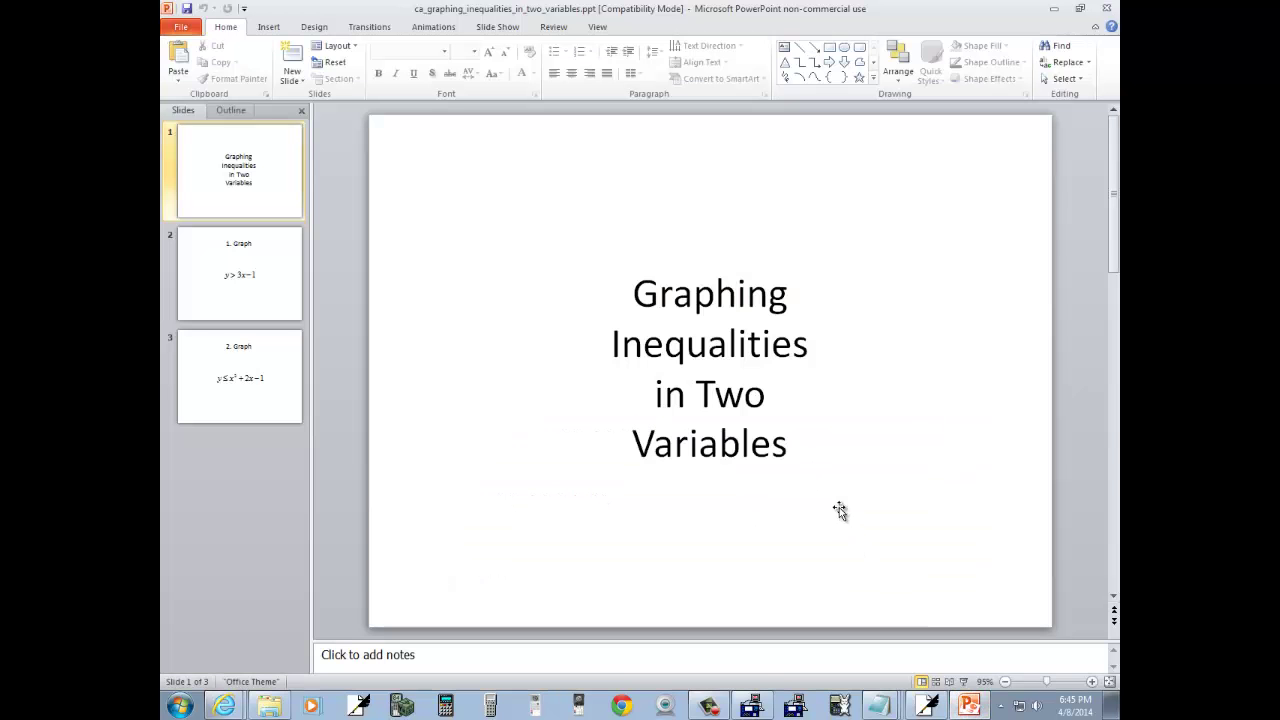
pyautogui.click(925, 706)
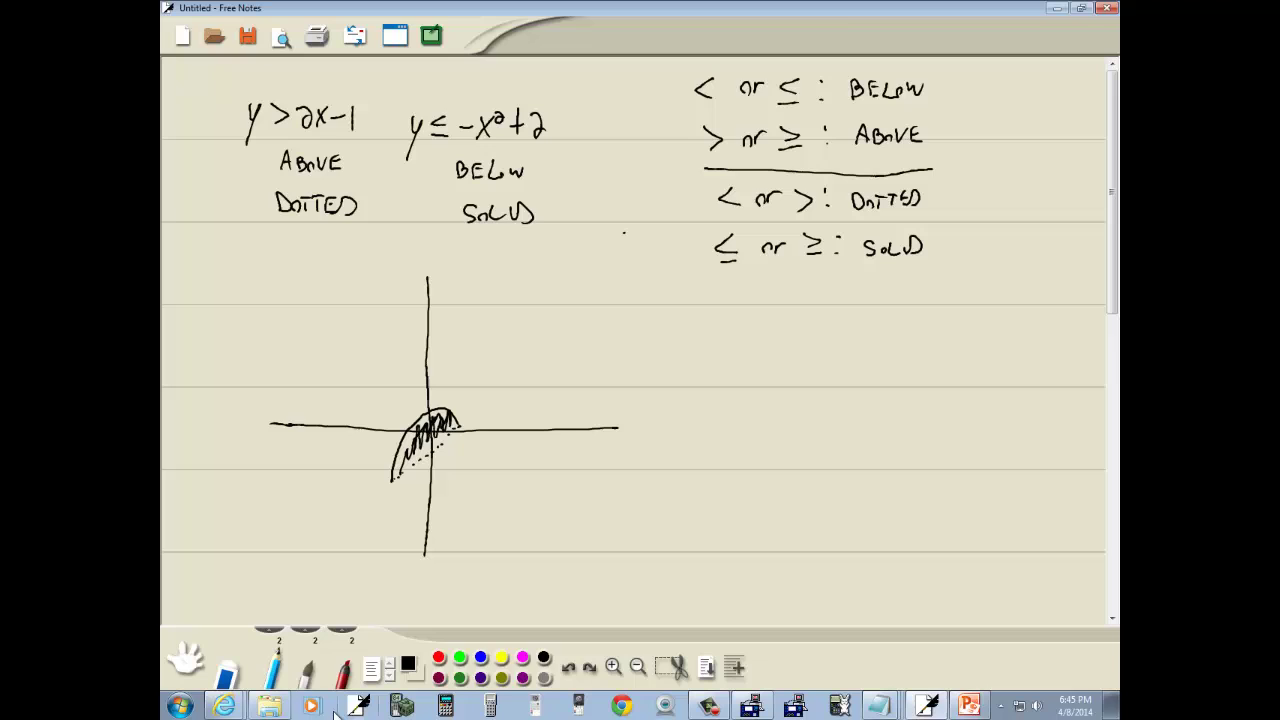
# Step: Erase the old sketched graph, inequality, ABOVE/DOTTED/BELOW/SOLID labels and stray marks
pyautogui.click(228, 668)
pyautogui.moveTo(462, 420)
pyautogui.mouseDown()
pyautogui.moveTo(506, 403)
pyautogui.moveTo(576, 419)
pyautogui.moveTo(406, 352)
pyautogui.moveTo(422, 234)
pyautogui.moveTo(478, 205)
pyautogui.moveTo(468, 153)
pyautogui.moveTo(300, 150)
pyautogui.mouseUp()
pyautogui.moveTo(310, 230)
pyautogui.mouseDown()
pyautogui.moveTo(409, 191)
pyautogui.moveTo(474, 209)
pyautogui.moveTo(470, 240)
pyautogui.mouseUp()
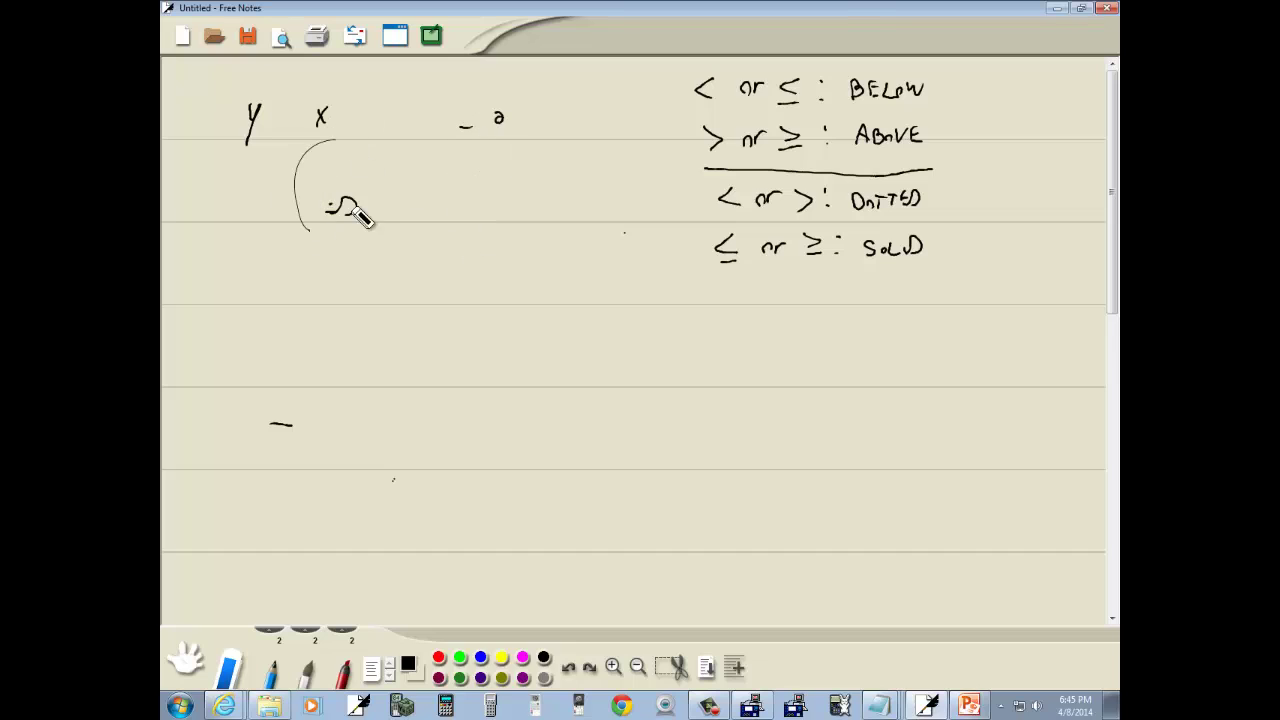
pyautogui.moveTo(360, 215); pyautogui.dragTo(300, 113)
pyautogui.moveTo(371, 167)
pyautogui.mouseDown()
pyautogui.moveTo(512, 118)
pyautogui.moveTo(298, 122)
pyautogui.moveTo(310, 140)
pyautogui.mouseUp()
pyautogui.moveTo(280, 412)
pyautogui.mouseDown()
pyautogui.moveTo(300, 463)
pyautogui.moveTo(414, 477)
pyautogui.moveTo(415, 497)
pyautogui.mouseUp()
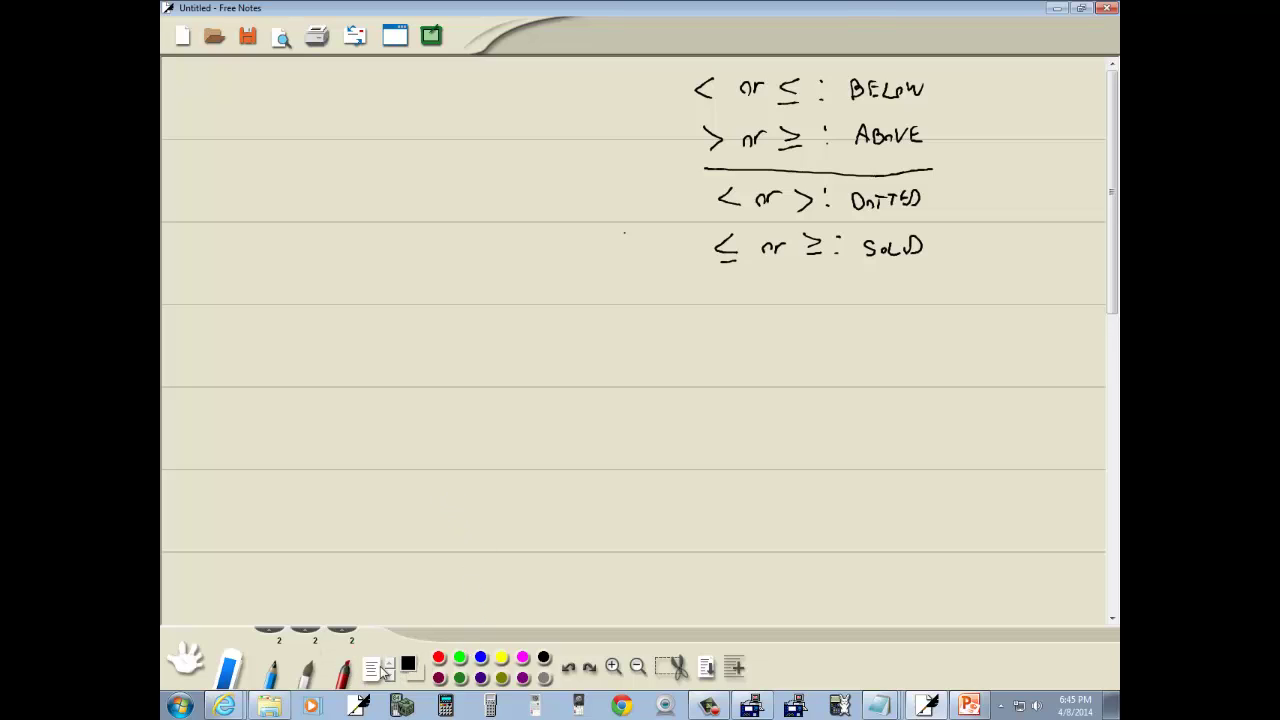
# Step: Select the pen tool in the bottom toolbar to resume writing
pyautogui.click(272, 668)
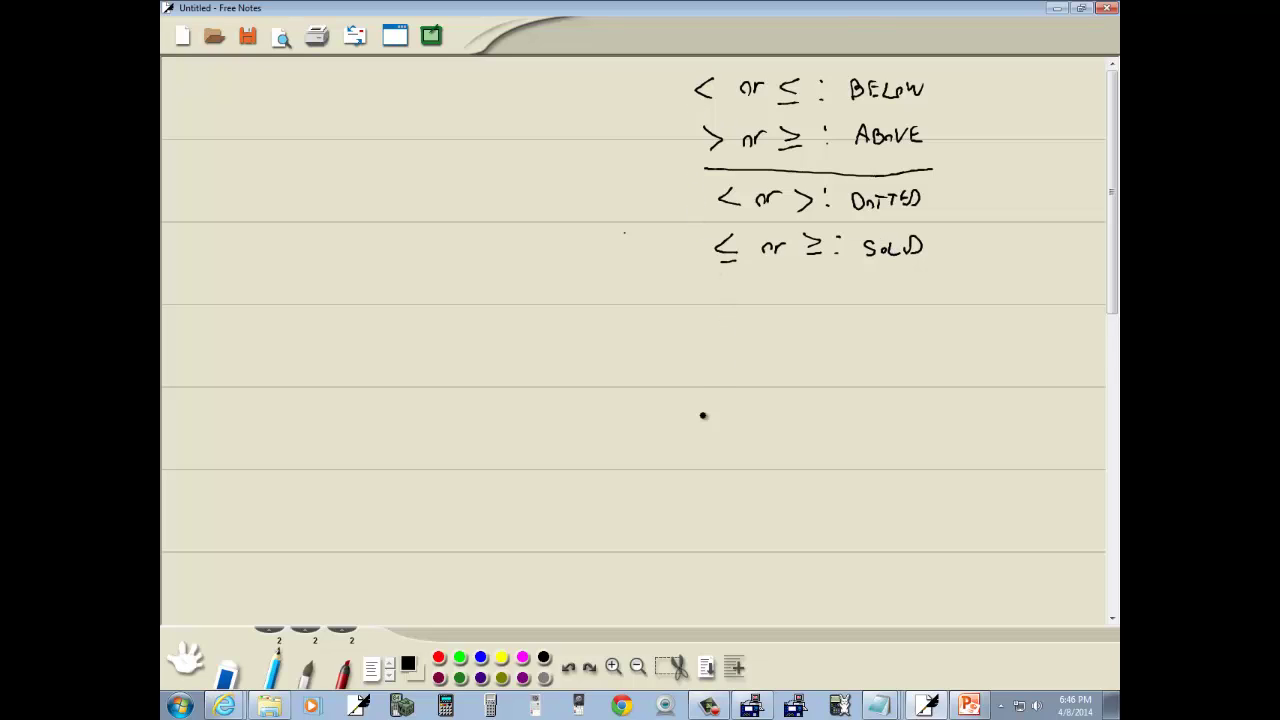
# Step: Check slide 2 and handwrite '1. y>3x-1' at the top left of the notes
pyautogui.hotkey('alt', 'Tab')
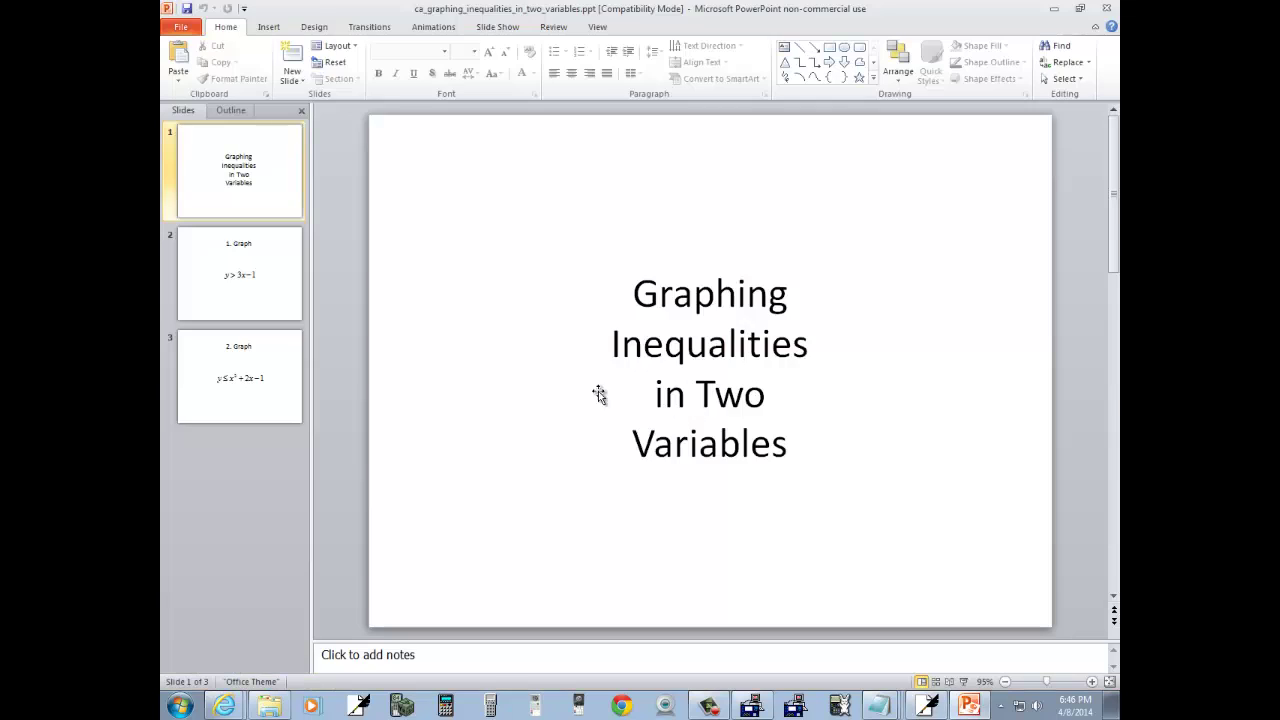
pyautogui.click(256, 285)
pyautogui.hotkey('alt', 'Tab')
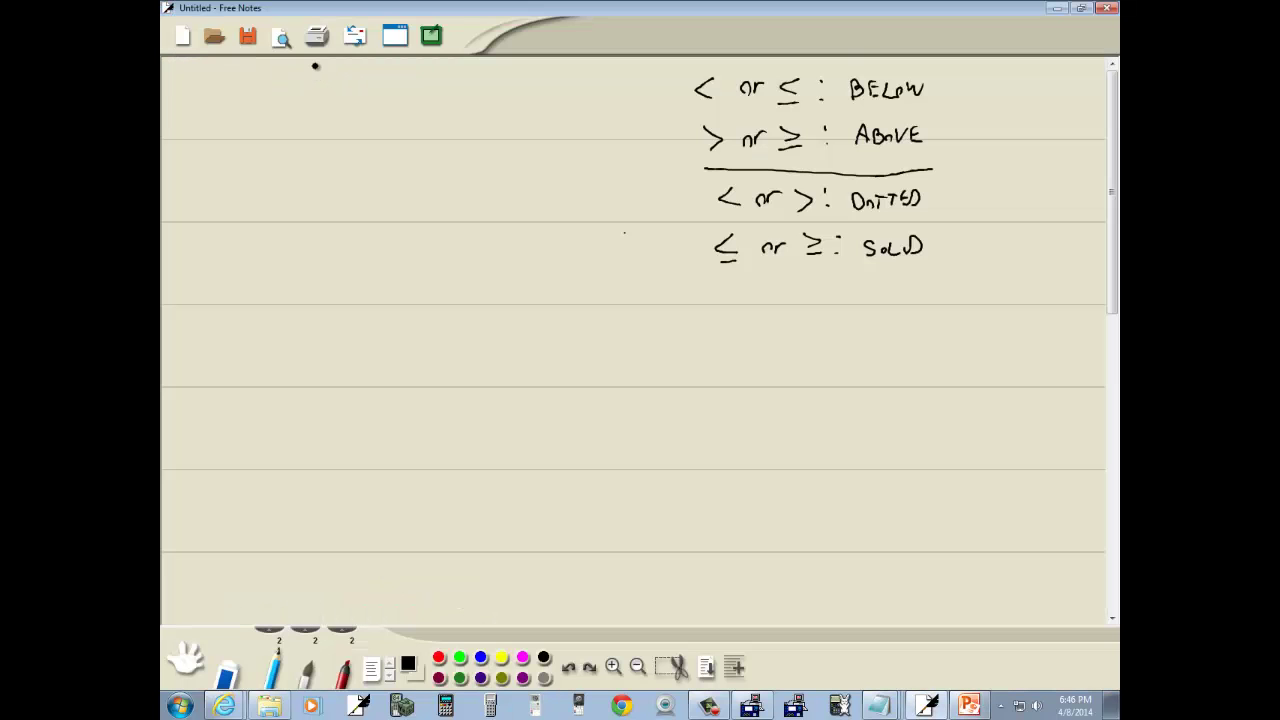
pyautogui.click(232, 125)
pyautogui.moveTo(222, 92)
pyautogui.mouseDown()
pyautogui.moveTo(230, 123)
pyautogui.moveTo(277, 128)
pyautogui.mouseUp()
pyautogui.moveTo(287, 110); pyautogui.dragTo(270, 158)
pyautogui.hotkey('alt', 'Tab')
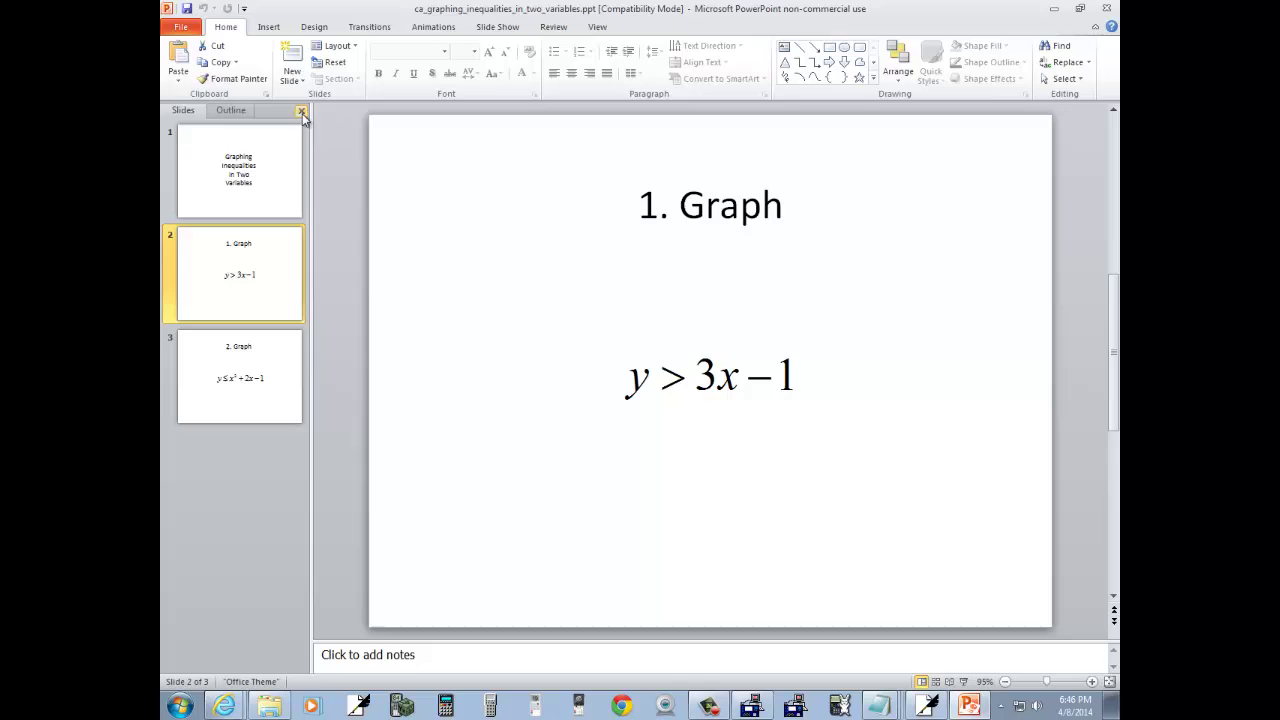
pyautogui.hotkey('alt', 'Tab')
pyautogui.moveTo(304, 110)
pyautogui.mouseDown()
pyautogui.moveTo(305, 133)
pyautogui.moveTo(340, 124)
pyautogui.moveTo(331, 137)
pyautogui.mouseUp()
pyautogui.moveTo(356, 116)
pyautogui.mouseDown()
pyautogui.moveTo(348, 138)
pyautogui.moveTo(376, 131)
pyautogui.mouseUp()
pyautogui.moveTo(391, 112); pyautogui.dragTo(392, 140)
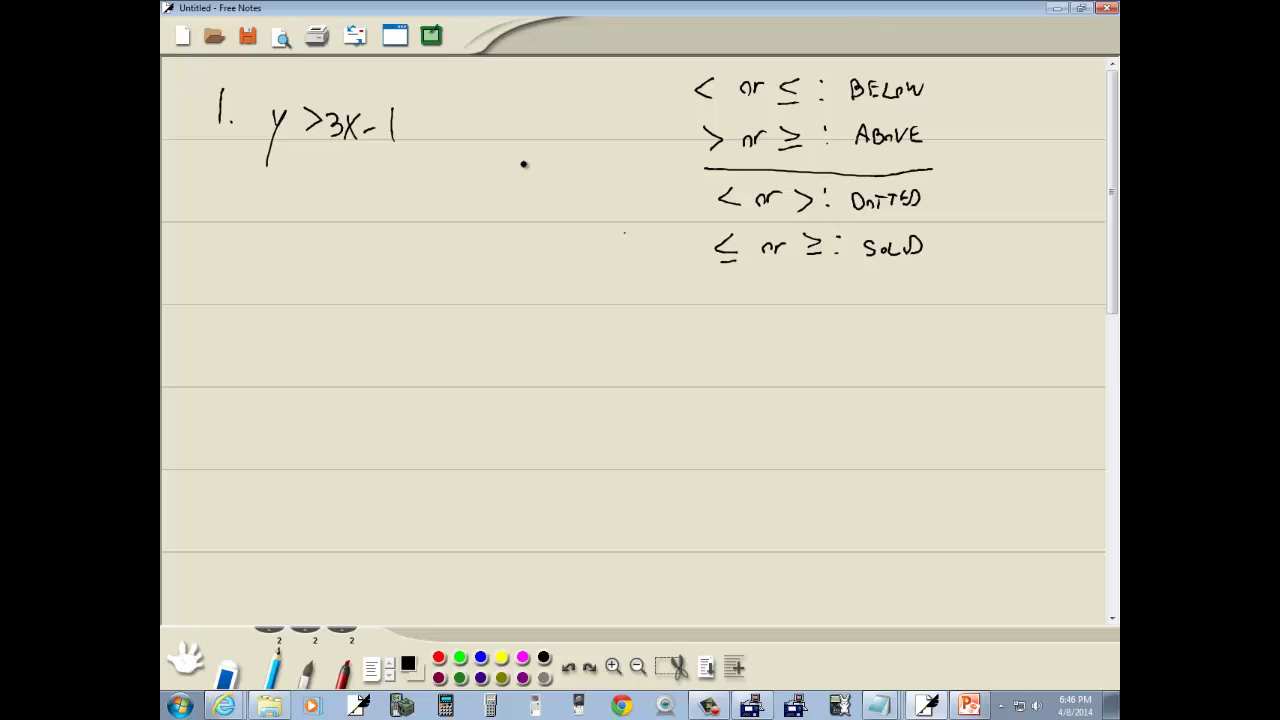
# Step: Write 'ABOVE' and then 'DOTTED' beneath the inequality
pyautogui.moveTo(328, 184); pyautogui.dragTo(341, 184)
pyautogui.moveTo(331, 177)
pyautogui.mouseDown()
pyautogui.moveTo(350, 184)
pyautogui.moveTo(366, 168)
pyautogui.mouseUp()
pyautogui.moveTo(377, 166); pyautogui.dragTo(398, 182)
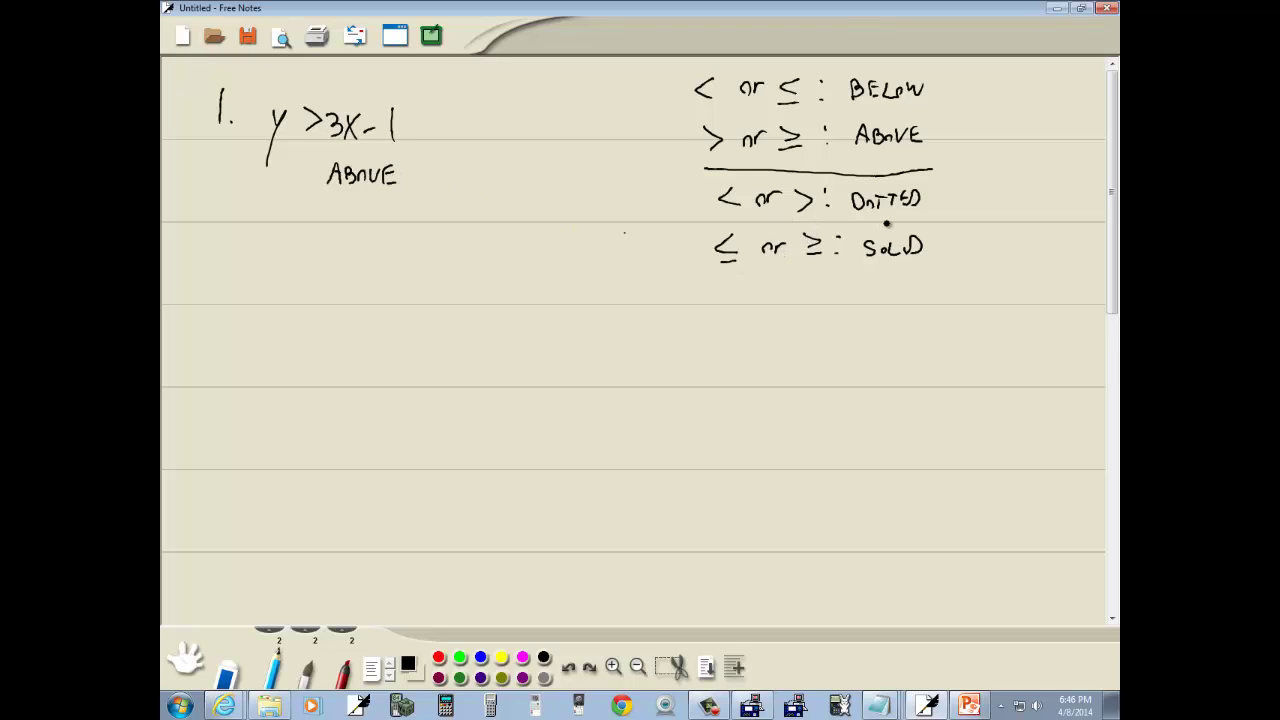
pyautogui.moveTo(333, 209); pyautogui.dragTo(408, 216)
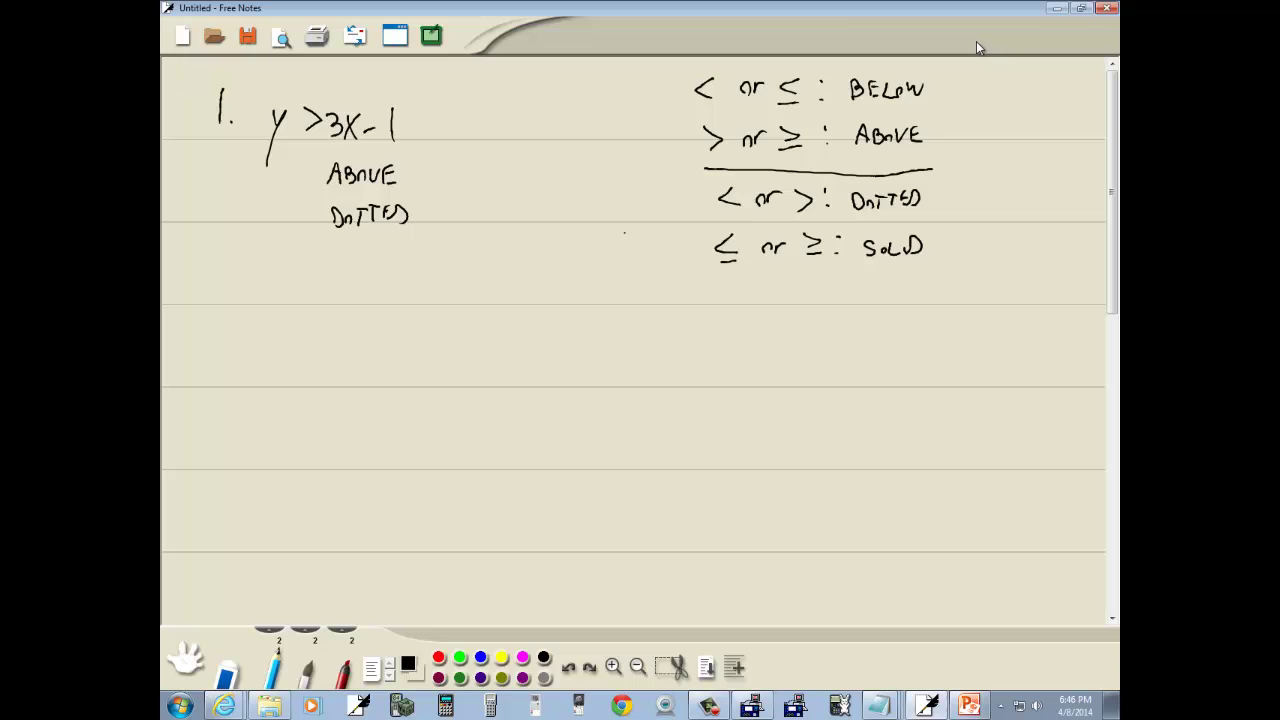
# Step: Launch the TI-89 emulator, move it right of the notes, turn it on, and open Y=
pyautogui.click(752, 705)
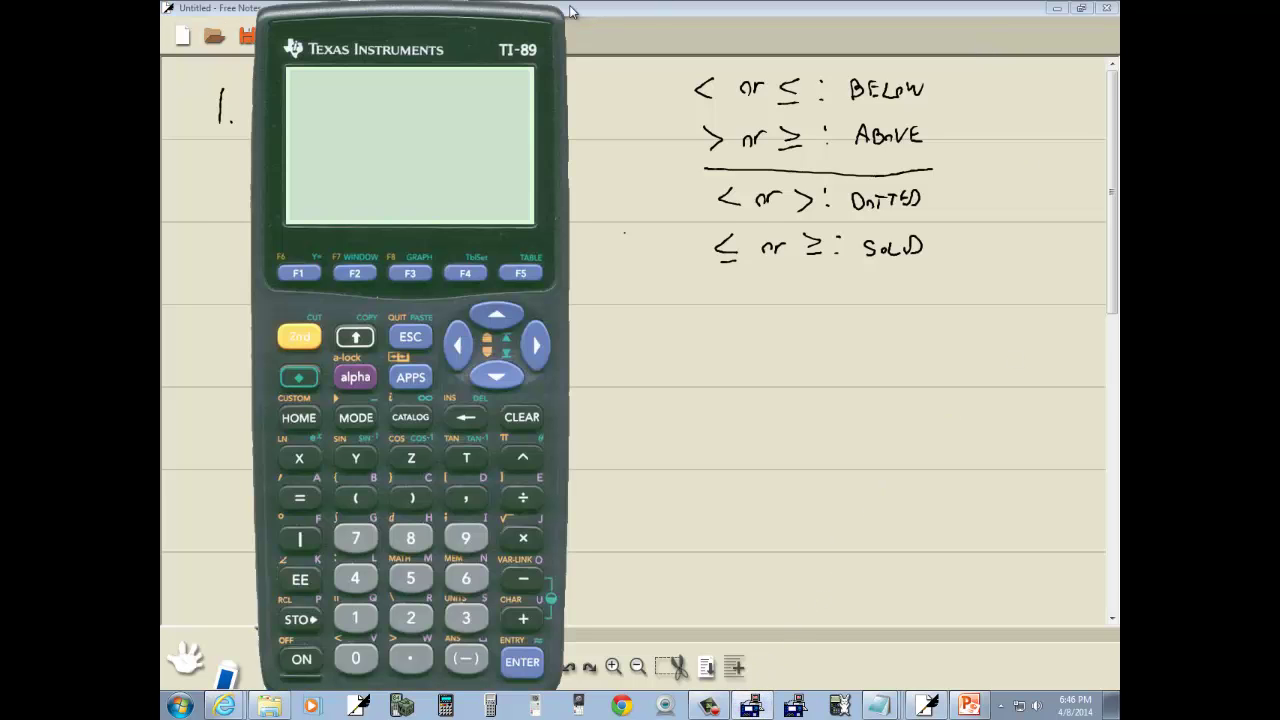
pyautogui.moveTo(462, 46); pyautogui.dragTo(855, 40)
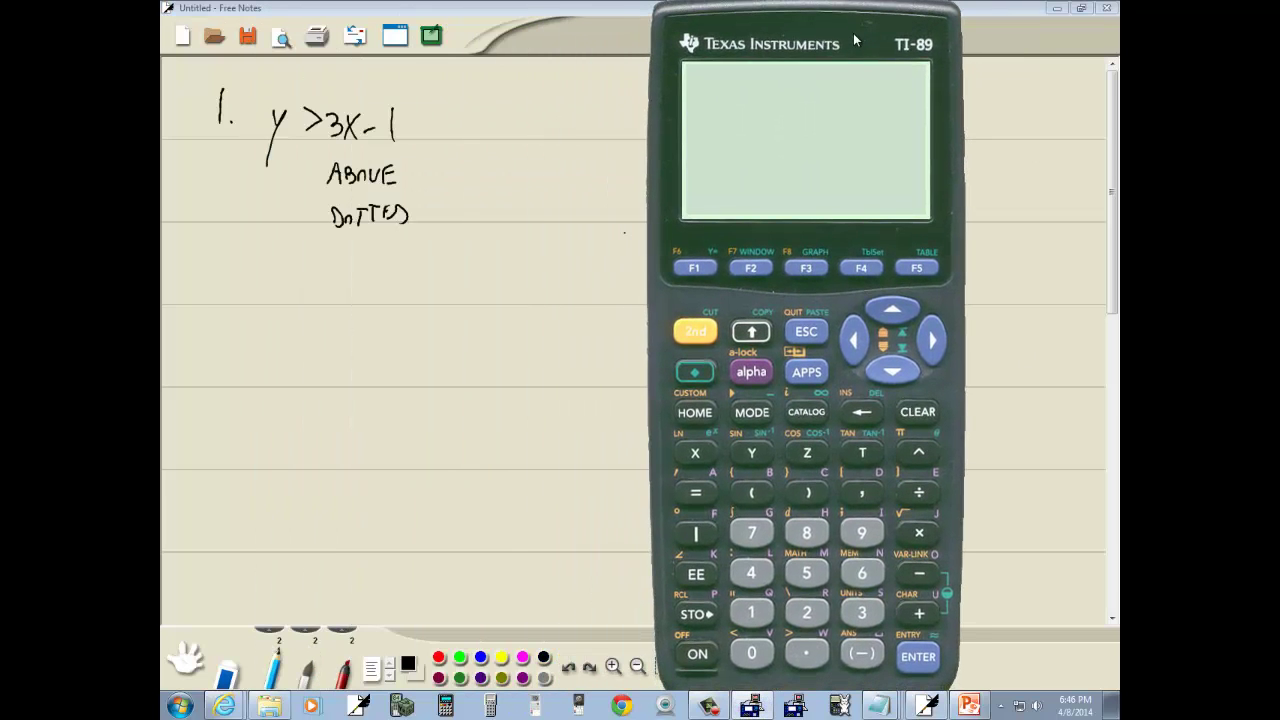
pyautogui.click(707, 656)
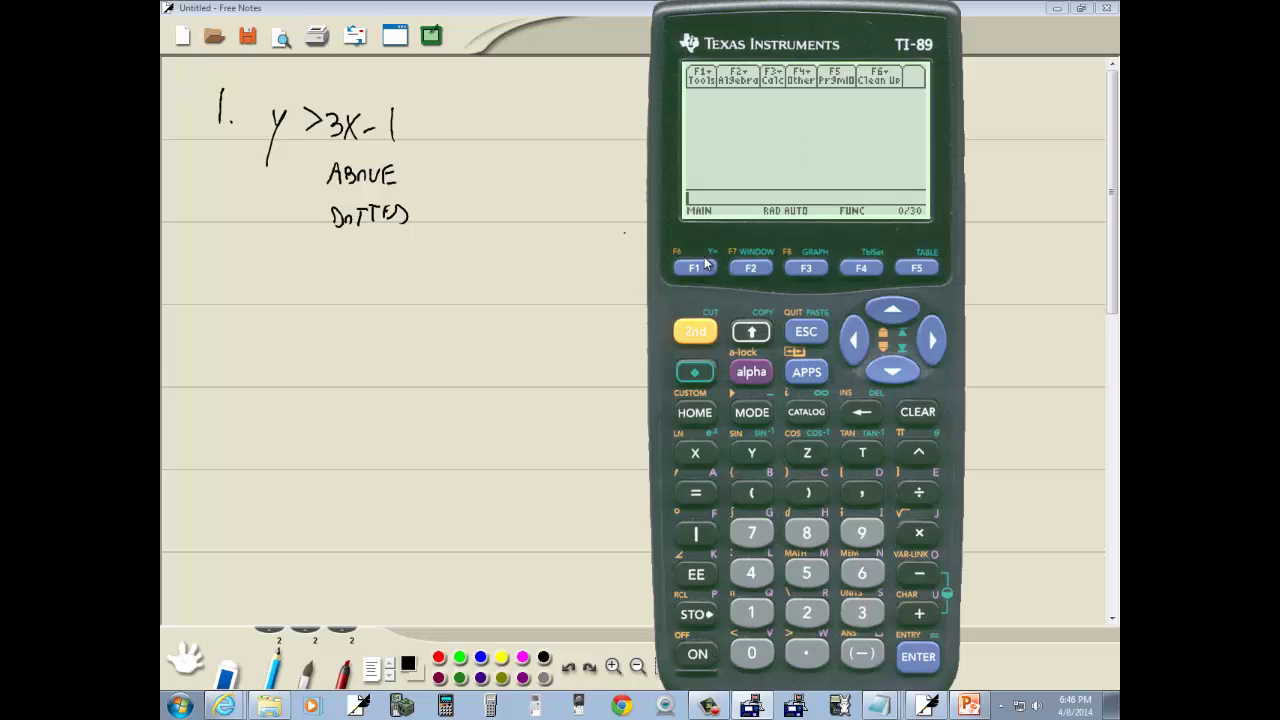
pyautogui.click(695, 374)
pyautogui.click(696, 270)
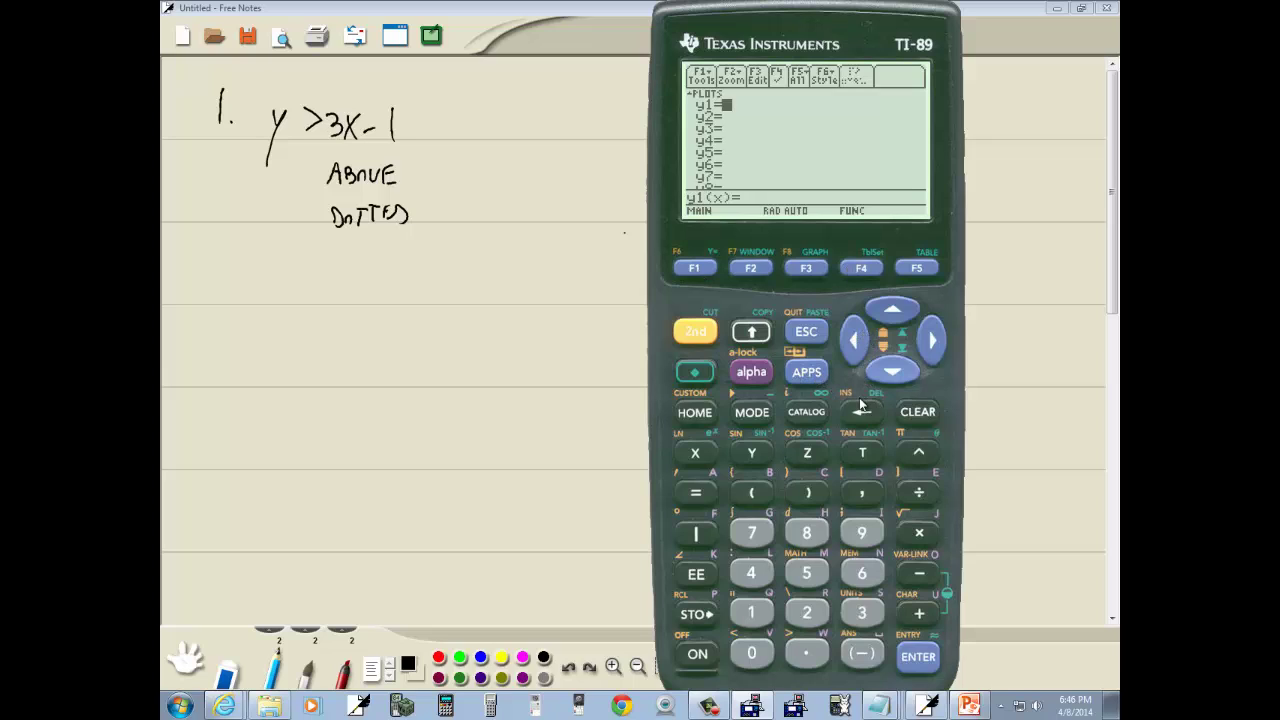
# Step: Enter 3x-1 as y1 and return to the y1 entry
pyautogui.click(860, 622)
pyautogui.click(713, 455)
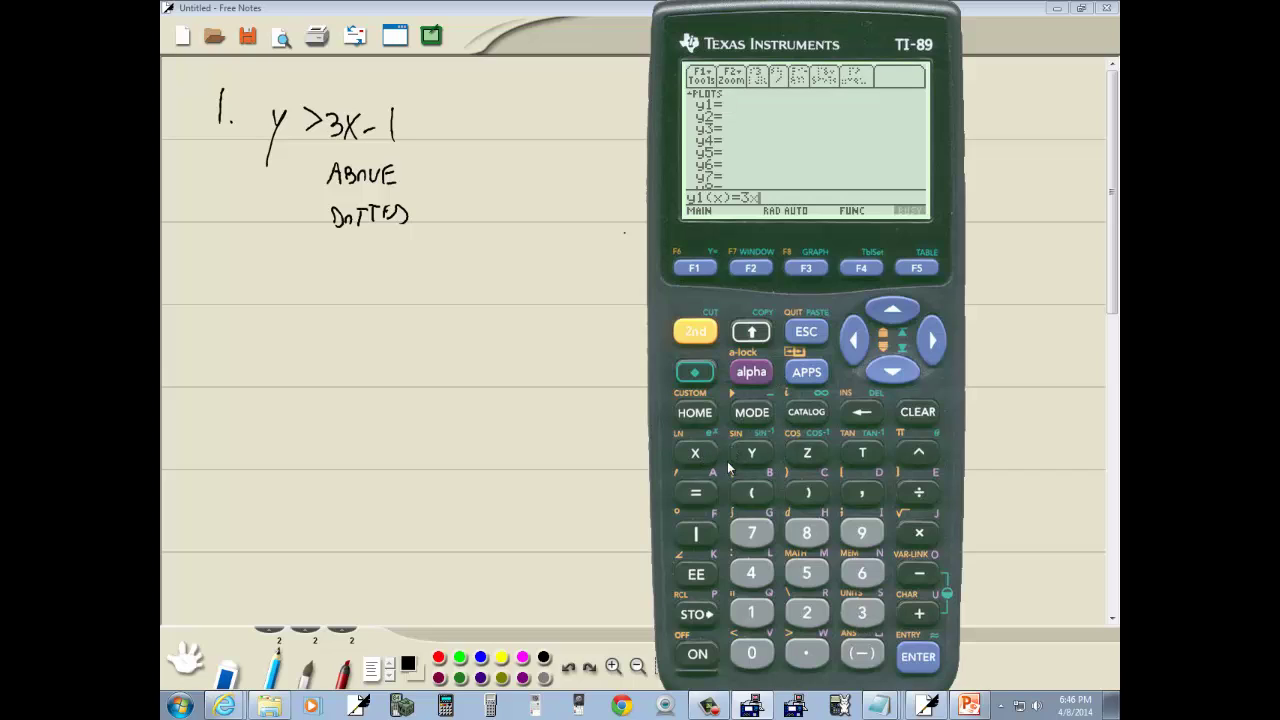
pyautogui.click(924, 577)
pyautogui.click(750, 618)
pyautogui.click(928, 662)
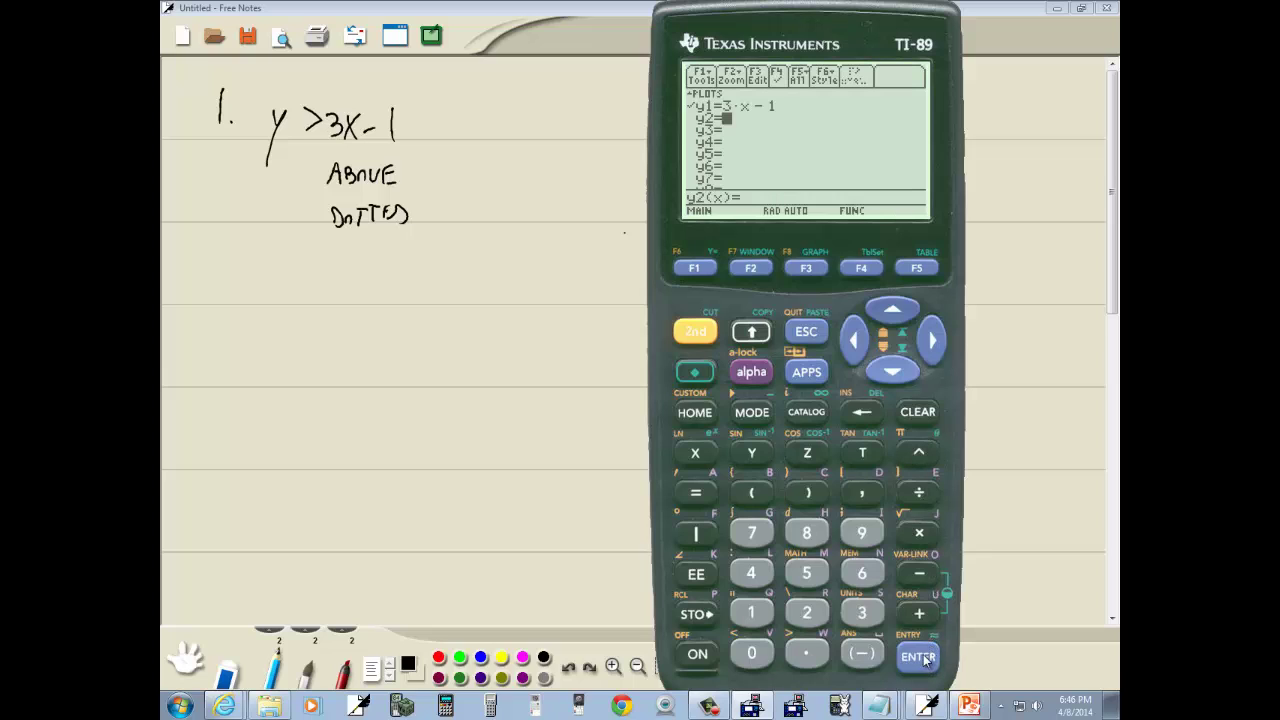
pyautogui.click(898, 316)
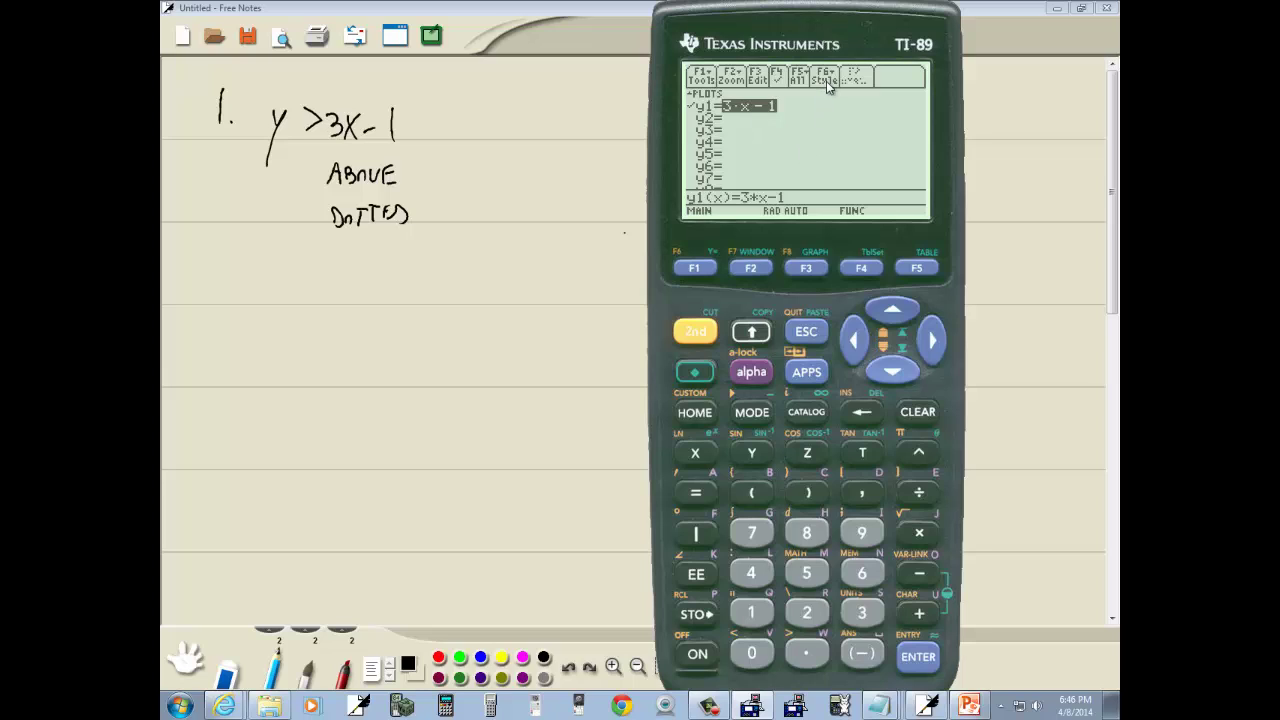
# Step: Set y1's style to 7:Above and graph y = 3x − 1 with shading above
pyautogui.click(695, 333)
pyautogui.click(695, 268)
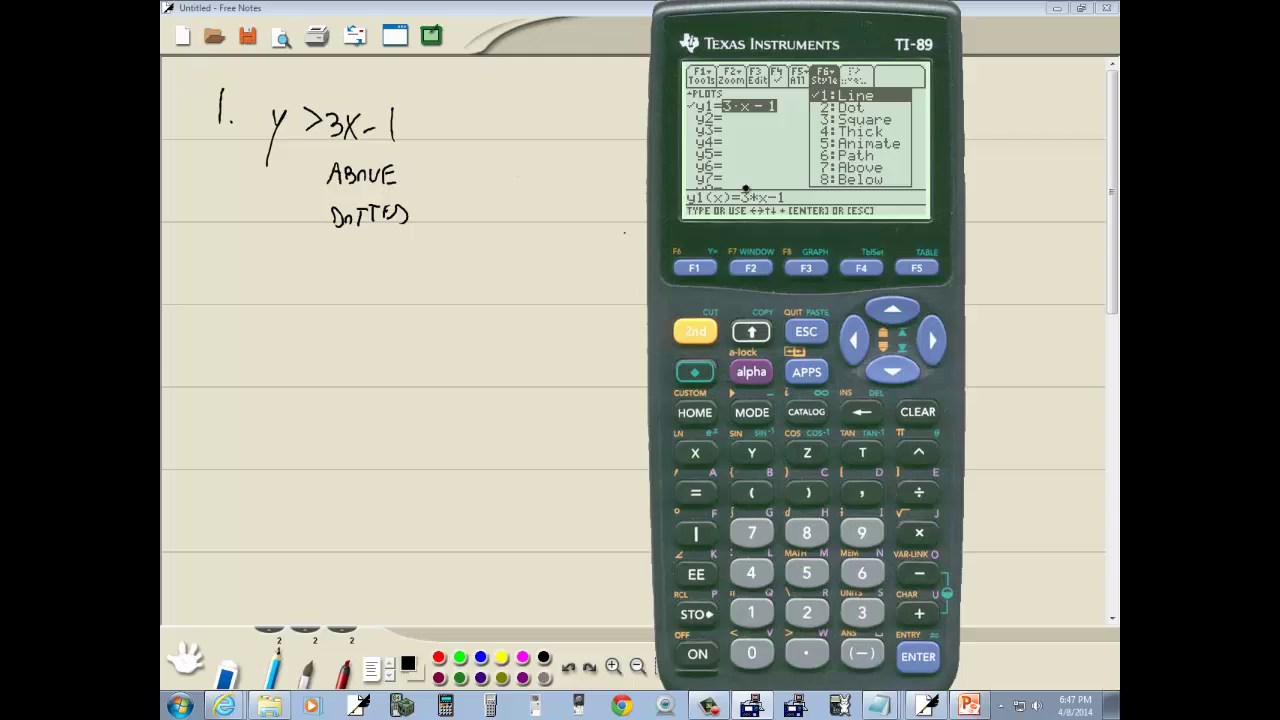
pyautogui.click(754, 530)
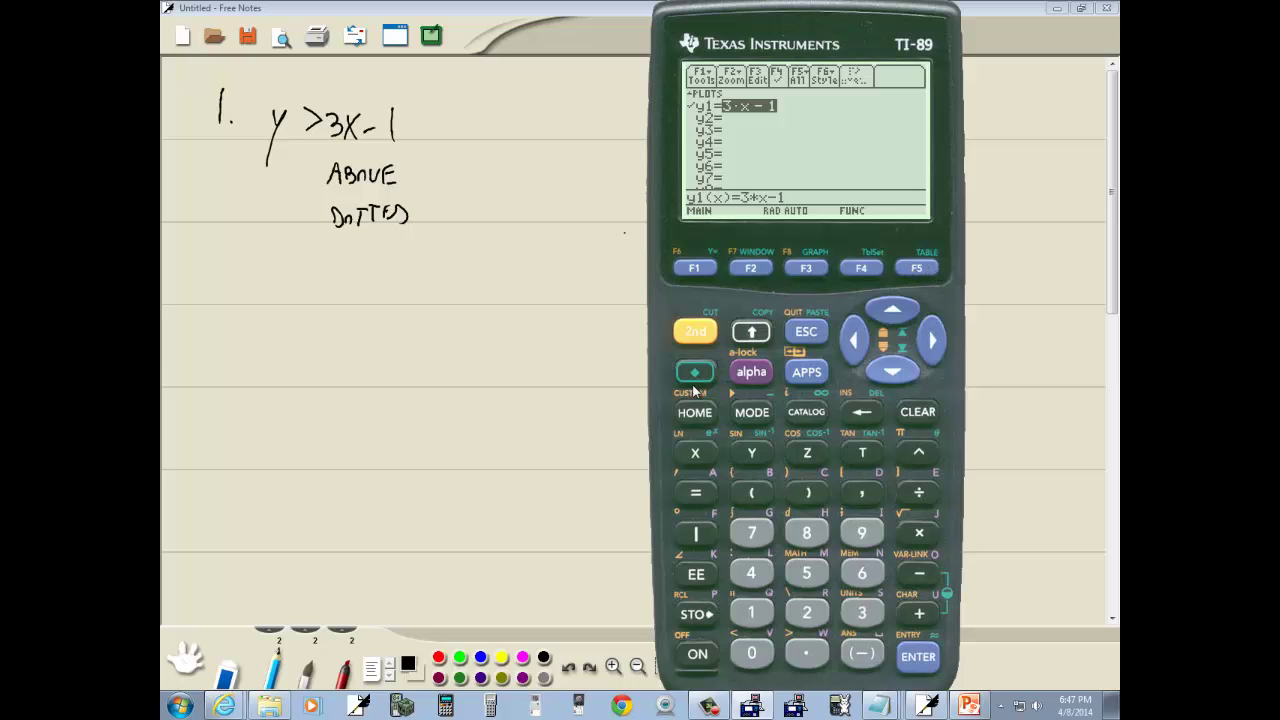
pyautogui.click(806, 270)
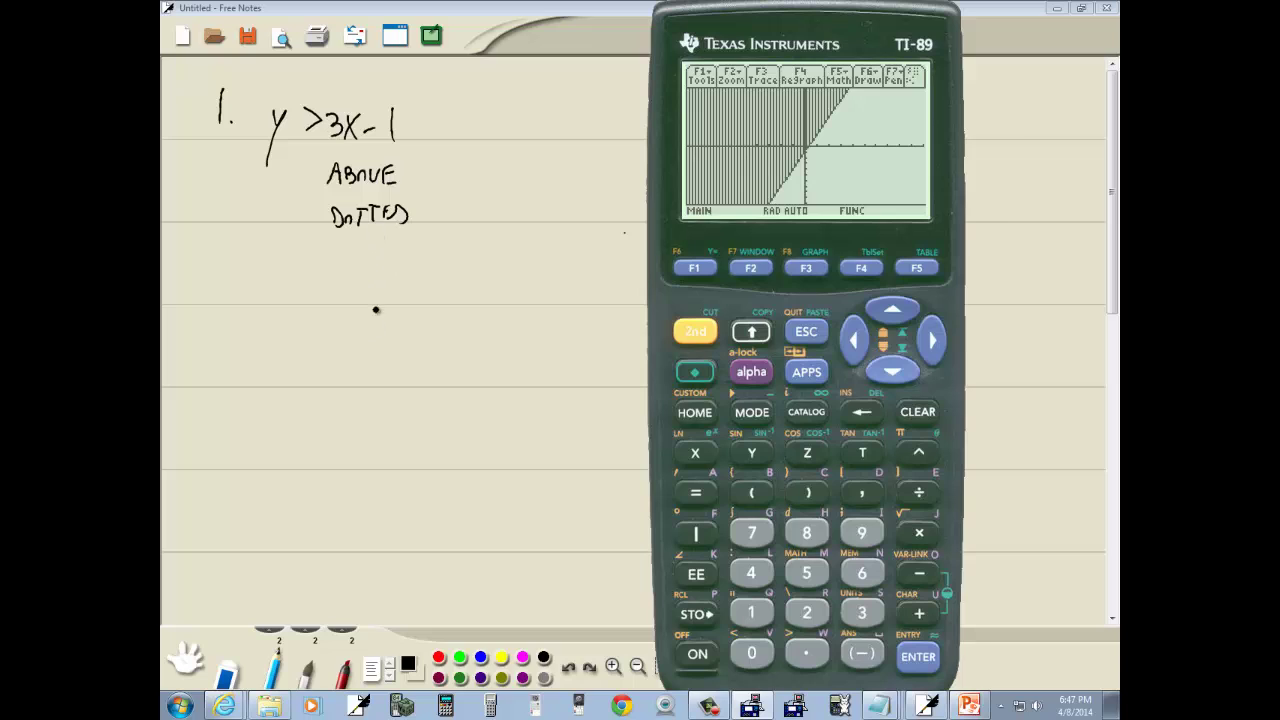
# Step: Draw vertical and horizontal axes, glancing at the calculator graph for reference
pyautogui.moveTo(376, 284); pyautogui.dragTo(373, 478)
pyautogui.moveTo(240, 377); pyautogui.dragTo(501, 378)
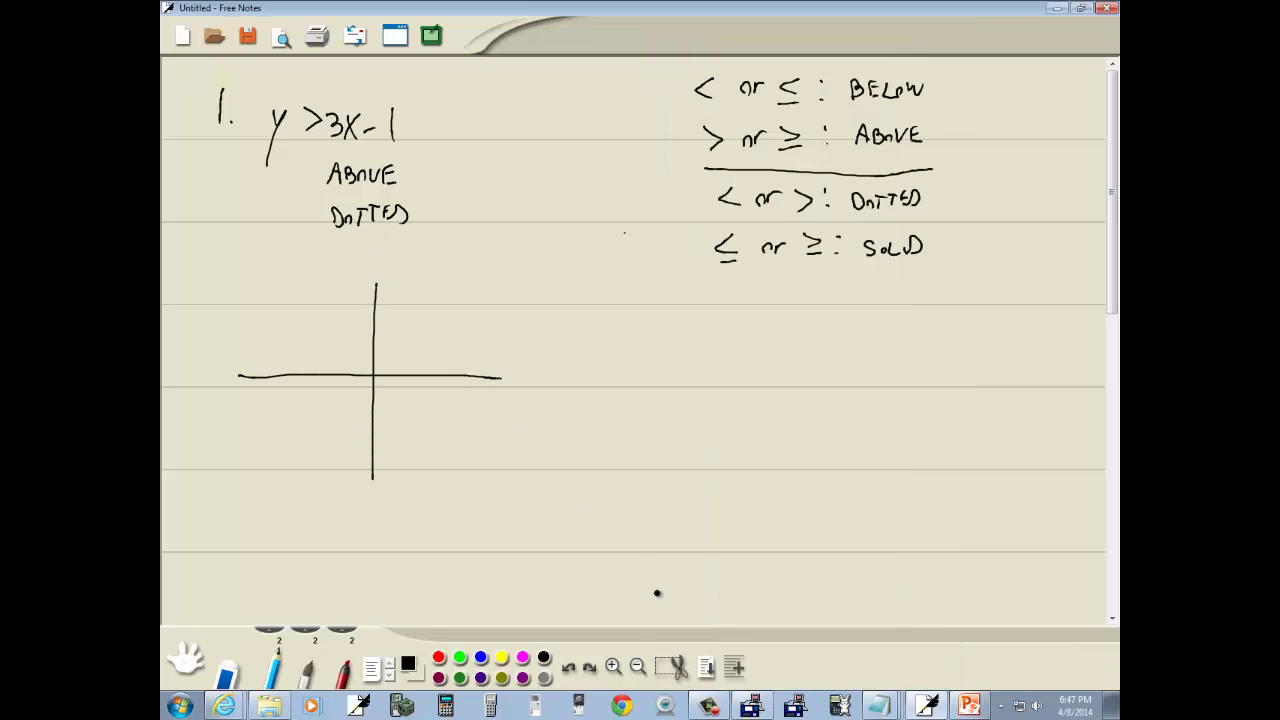
pyautogui.click(755, 705)
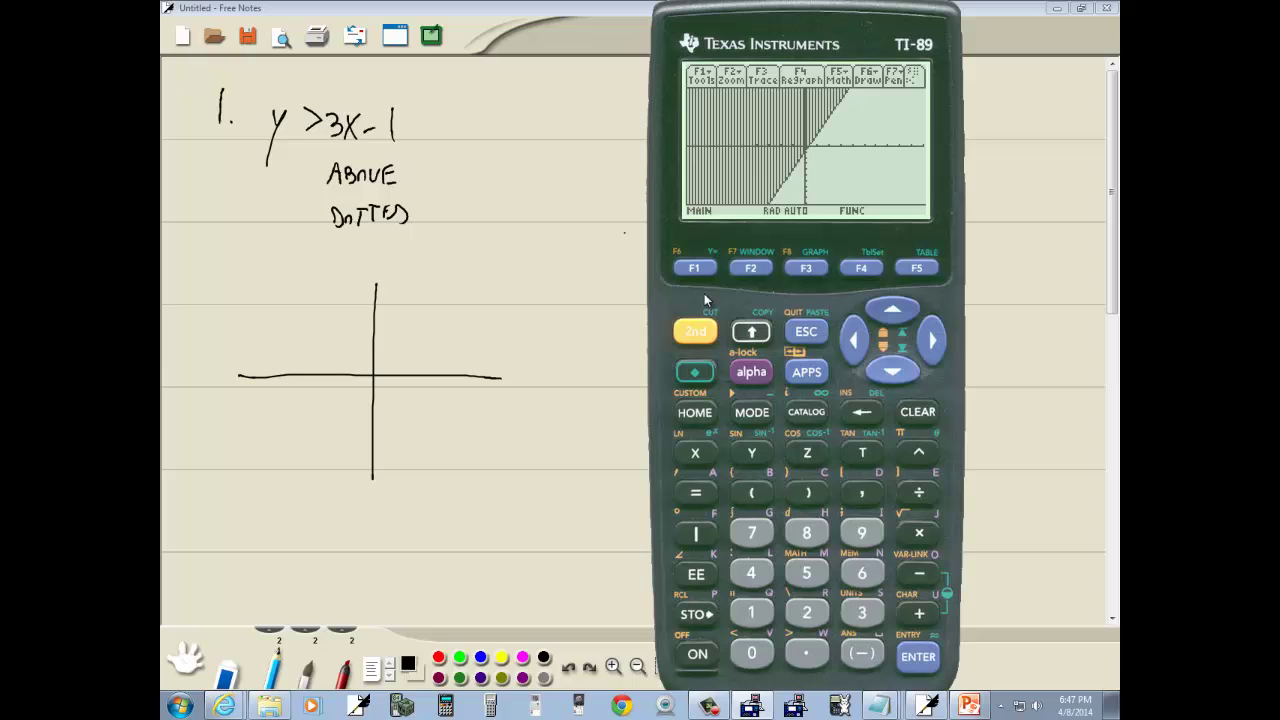
pyautogui.click(373, 382)
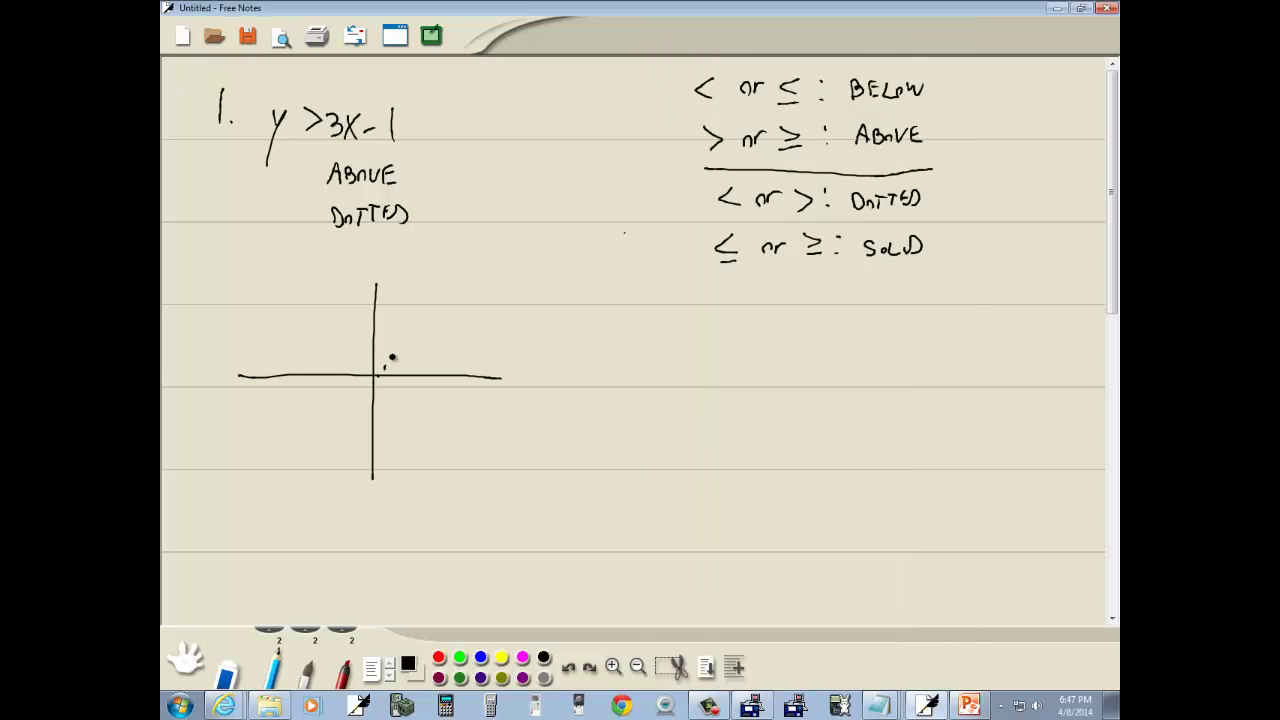
# Step: Sketch the dotted boundary line through the origin and shade the region above it
pyautogui.click(428, 295)
pyautogui.click(432, 283)
pyautogui.moveTo(376, 378); pyautogui.dragTo(346, 414)
pyautogui.click(336, 429)
pyautogui.click(329, 440)
pyautogui.moveTo(246, 370)
pyautogui.mouseDown()
pyautogui.moveTo(298, 375)
pyautogui.moveTo(334, 351)
pyautogui.moveTo(362, 360)
pyautogui.mouseUp()
pyautogui.moveTo(350, 296); pyautogui.dragTo(406, 292)
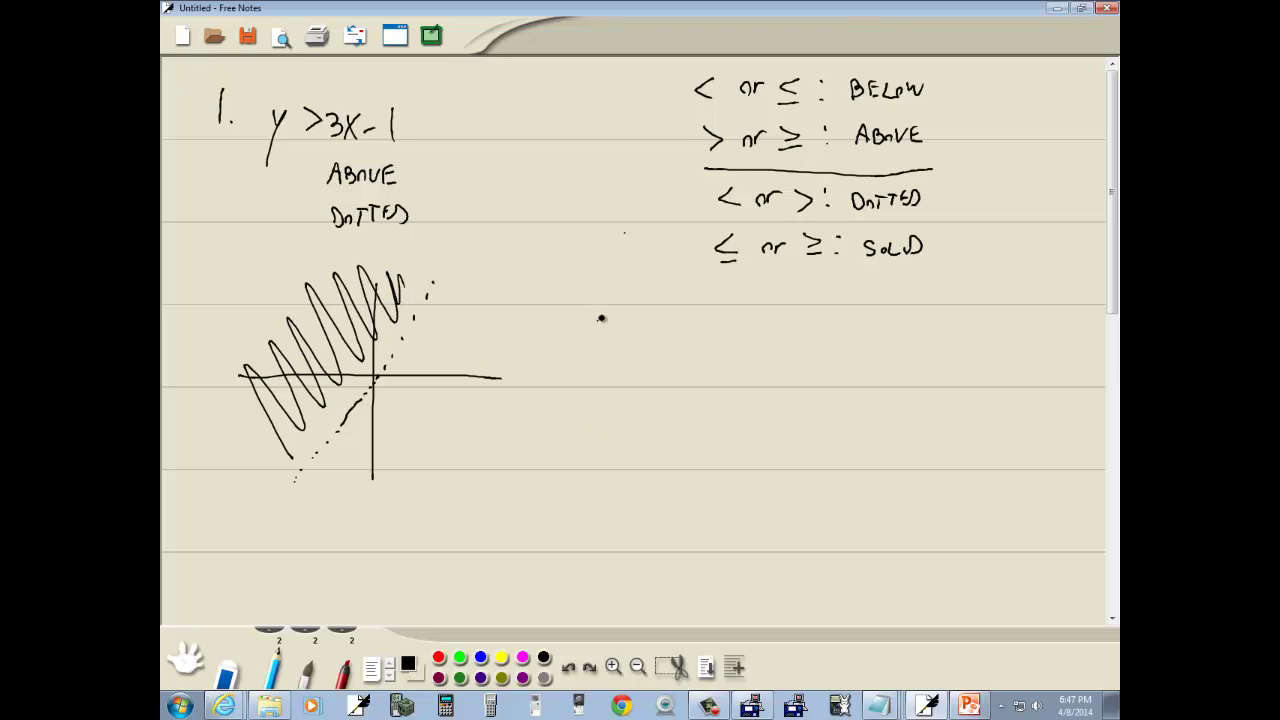
# Step: Write '2.' for the next problem and check its inequality on slide 3
pyautogui.moveTo(601, 318); pyautogui.dragTo(613, 340)
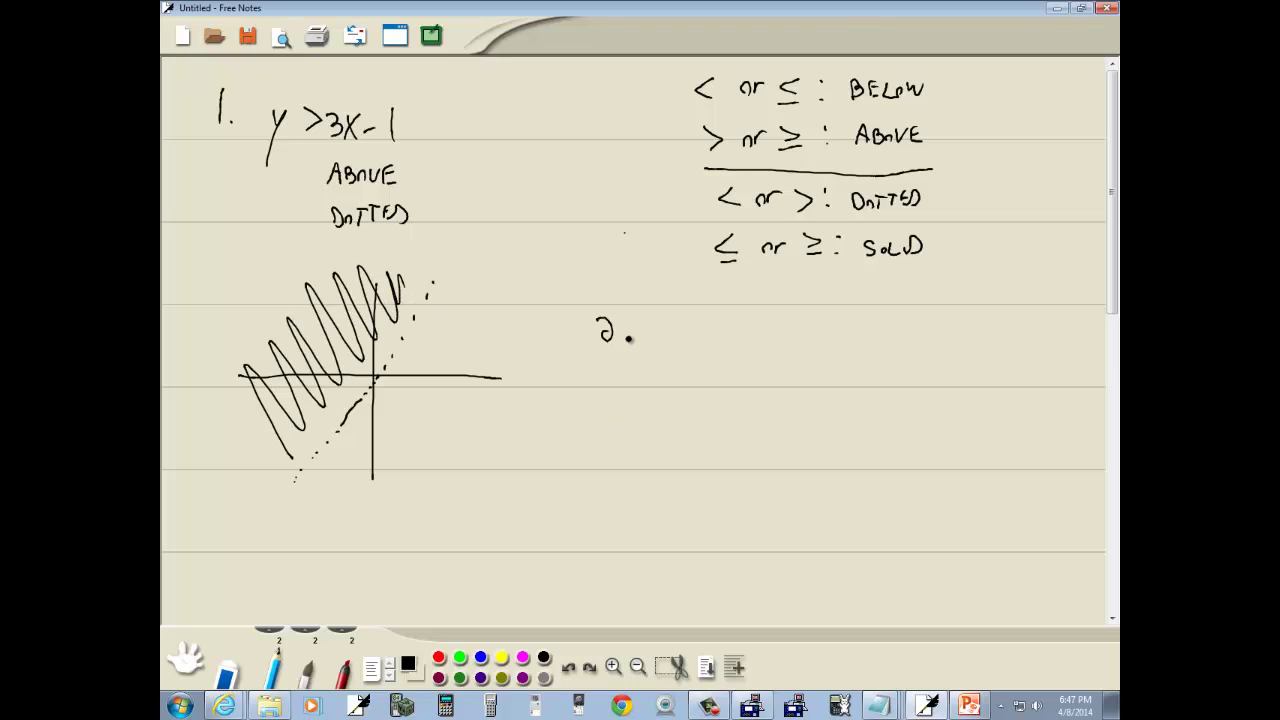
pyautogui.click(970, 706)
pyautogui.click(248, 374)
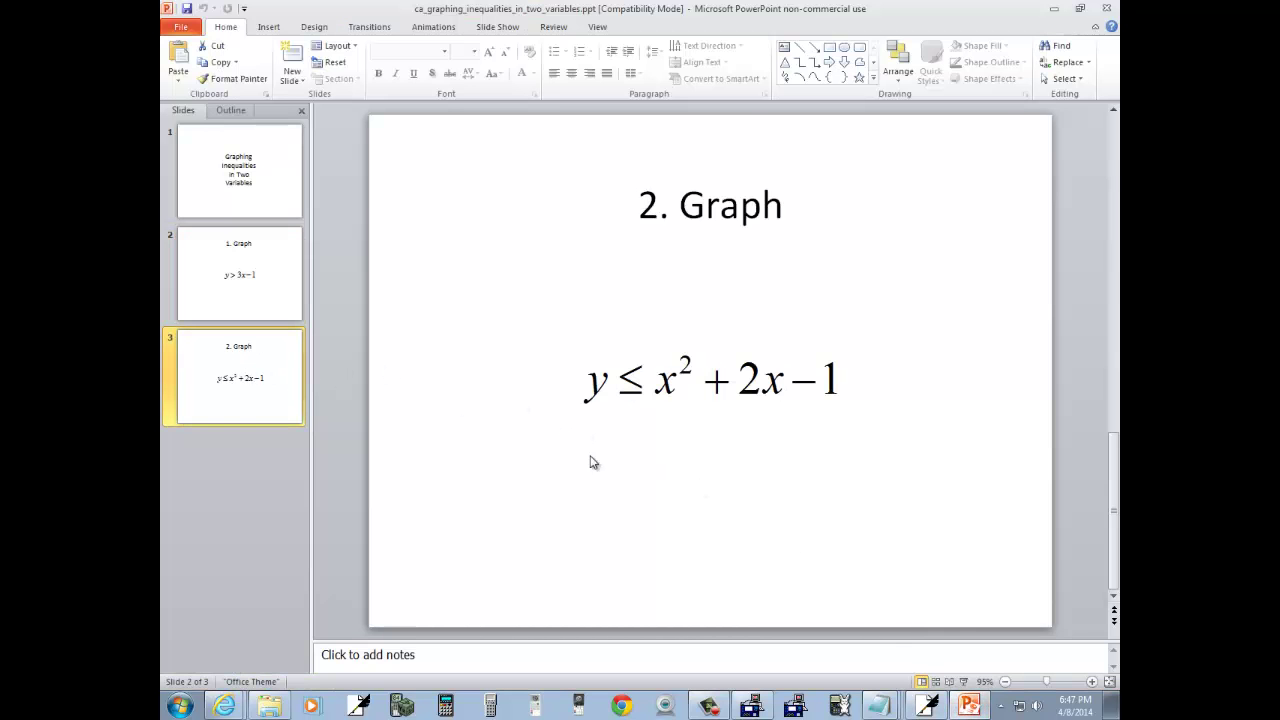
pyautogui.hotkey('alt', 'Tab')
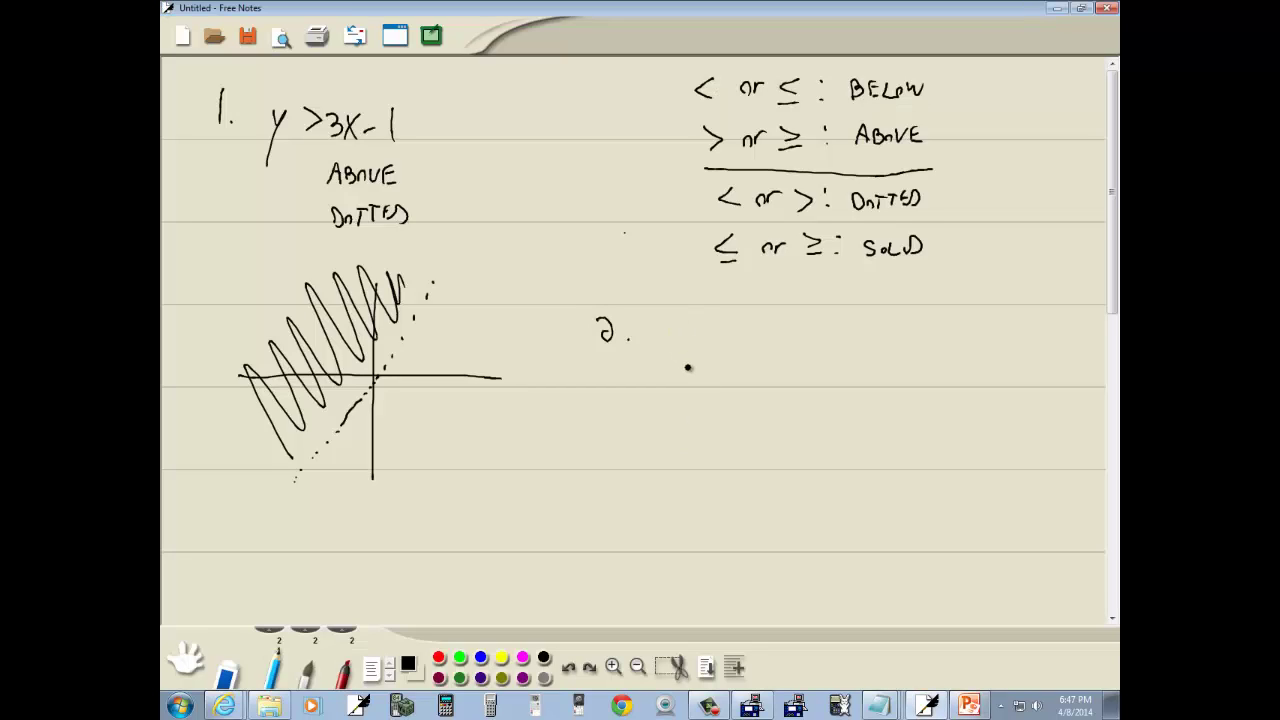
# Step: Handwrite 'y ≤ x²+2x−1' next to the 2
pyautogui.moveTo(692, 322); pyautogui.dragTo(688, 368)
pyautogui.moveTo(732, 322)
pyautogui.mouseDown()
pyautogui.moveTo(712, 348)
pyautogui.moveTo(733, 339)
pyautogui.moveTo(760, 354)
pyautogui.mouseUp()
pyautogui.hotkey('alt', 'Tab')
pyautogui.hotkey('alt', 'Tab')
pyautogui.moveTo(762, 332)
pyautogui.mouseDown()
pyautogui.moveTo(748, 354)
pyautogui.moveTo(784, 330)
pyautogui.moveTo(800, 337)
pyautogui.mouseUp()
pyautogui.moveTo(793, 324)
pyautogui.mouseDown()
pyautogui.moveTo(793, 350)
pyautogui.moveTo(842, 348)
pyautogui.mouseUp()
pyautogui.moveTo(842, 318)
pyautogui.mouseDown()
pyautogui.moveTo(826, 350)
pyautogui.moveTo(862, 337)
pyautogui.mouseUp()
pyautogui.hotkey('alt', 'Tab')
pyautogui.hotkey('alt', 'Tab')
pyautogui.moveTo(876, 320); pyautogui.dragTo(880, 343)
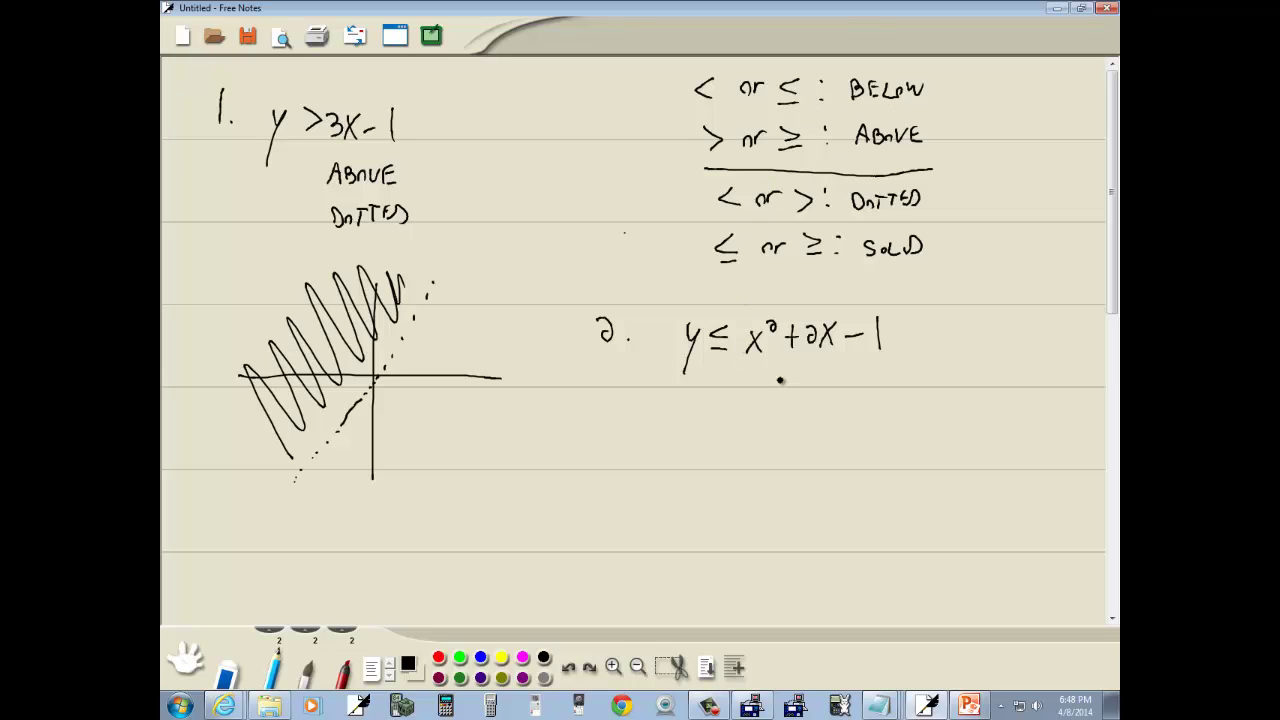
# Step: Write 'BELOW' and 'SOLID' beneath it, then place the TI-89 emulator left of the notes
pyautogui.moveTo(780, 380); pyautogui.dragTo(856, 370)
pyautogui.moveTo(792, 405)
pyautogui.mouseDown()
pyautogui.moveTo(788, 422)
pyautogui.moveTo(831, 413)
pyautogui.mouseUp()
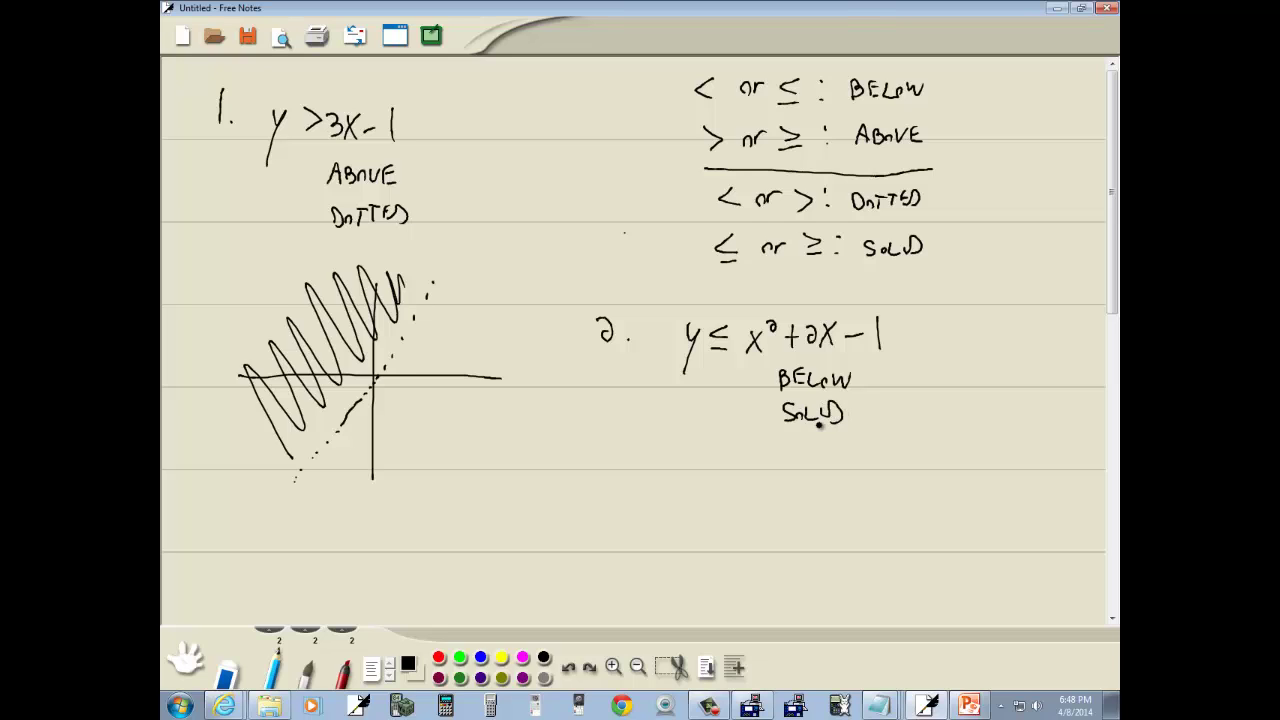
pyautogui.click(752, 705)
pyautogui.moveTo(902, 12); pyautogui.dragTo(410, 26)
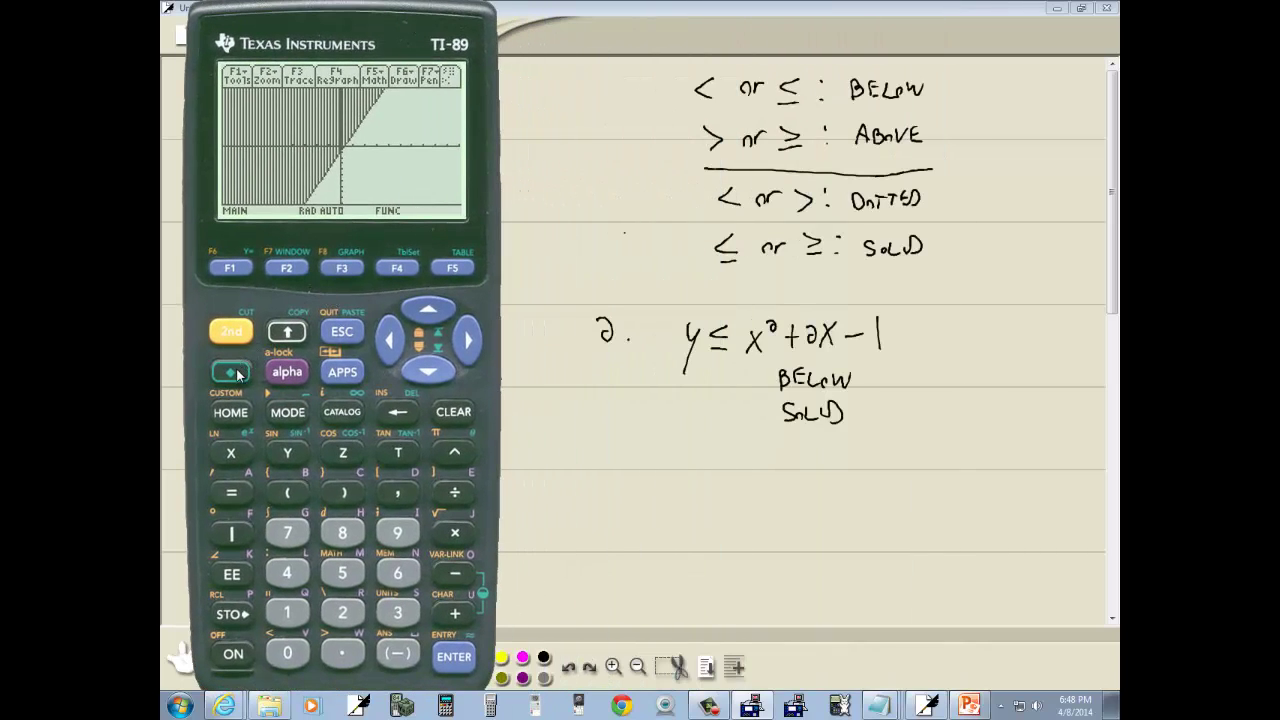
# Step: In Y=, clear the old y1 and store x^2+2x-1 in its place
pyautogui.click(235, 274)
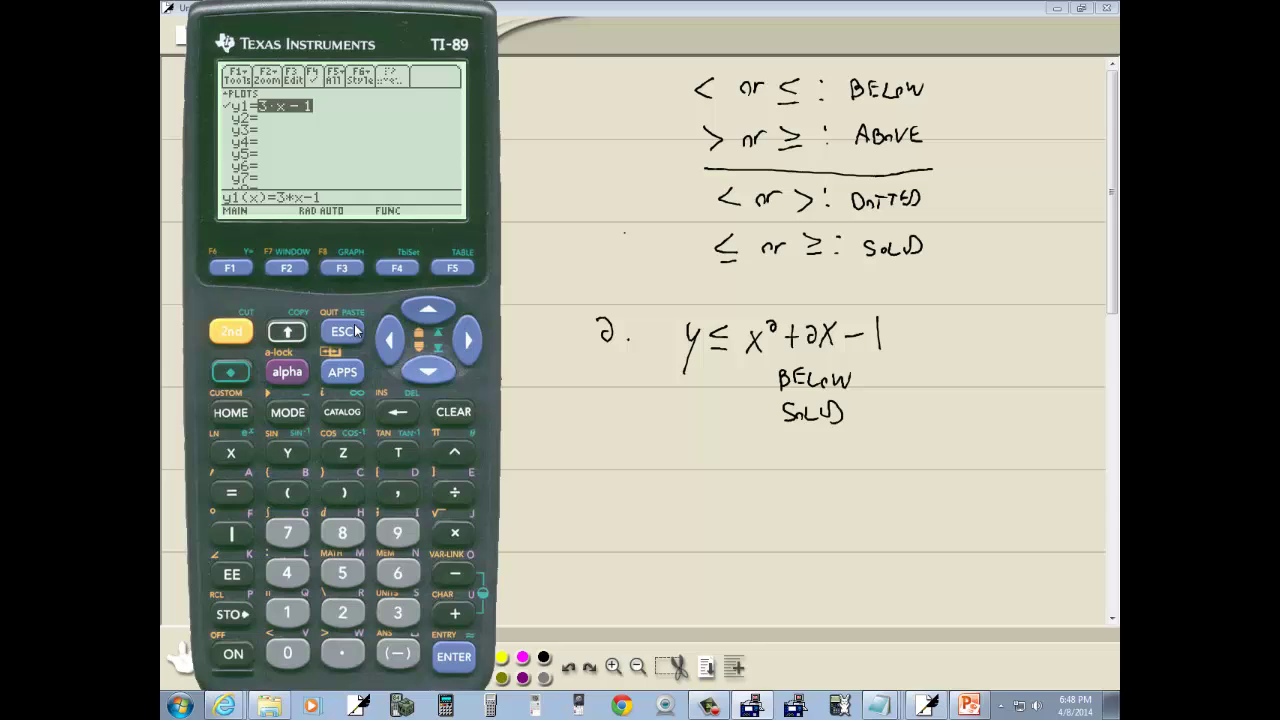
pyautogui.click(445, 414)
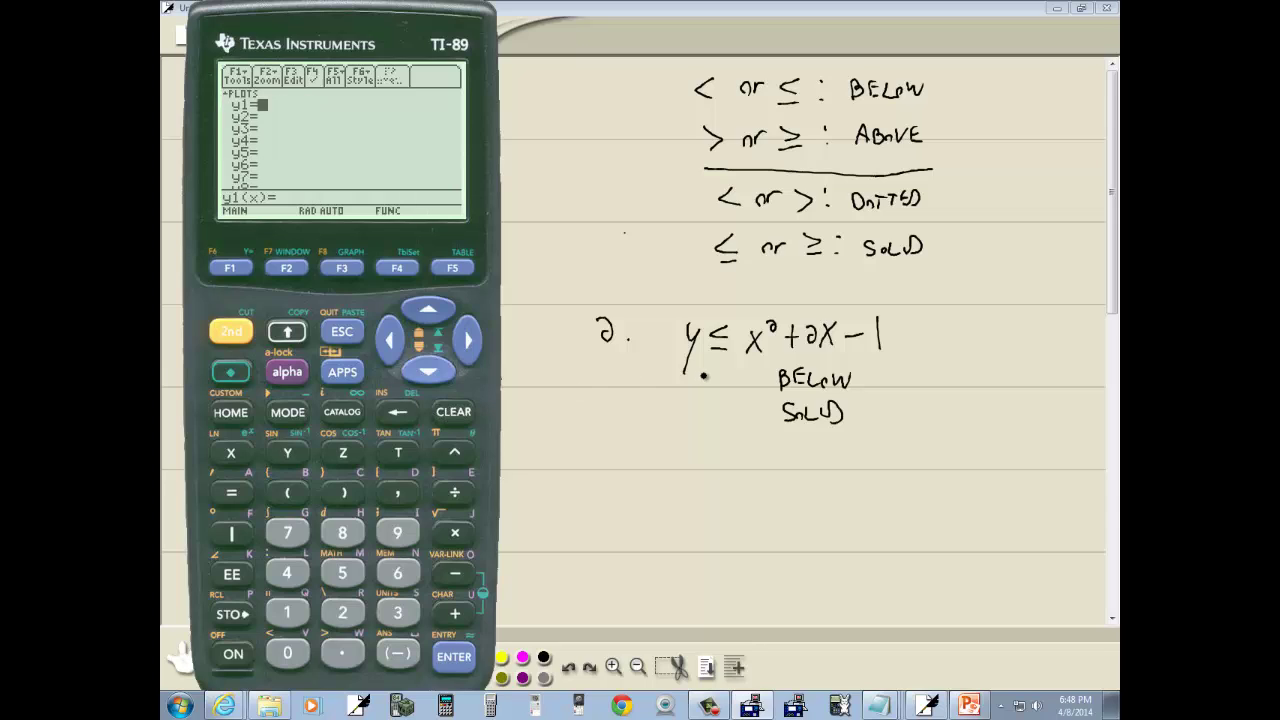
pyautogui.click(248, 455)
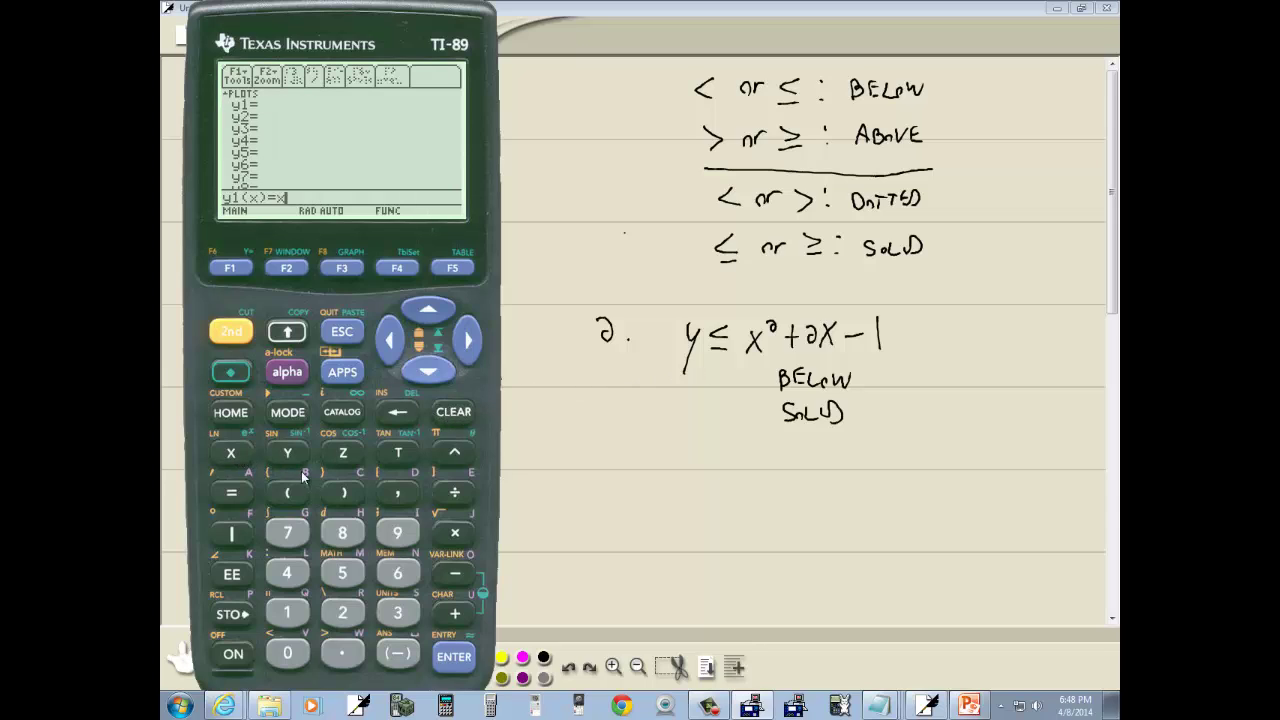
pyautogui.click(452, 458)
pyautogui.click(341, 618)
pyautogui.click(457, 616)
pyautogui.click(342, 618)
pyautogui.click(236, 456)
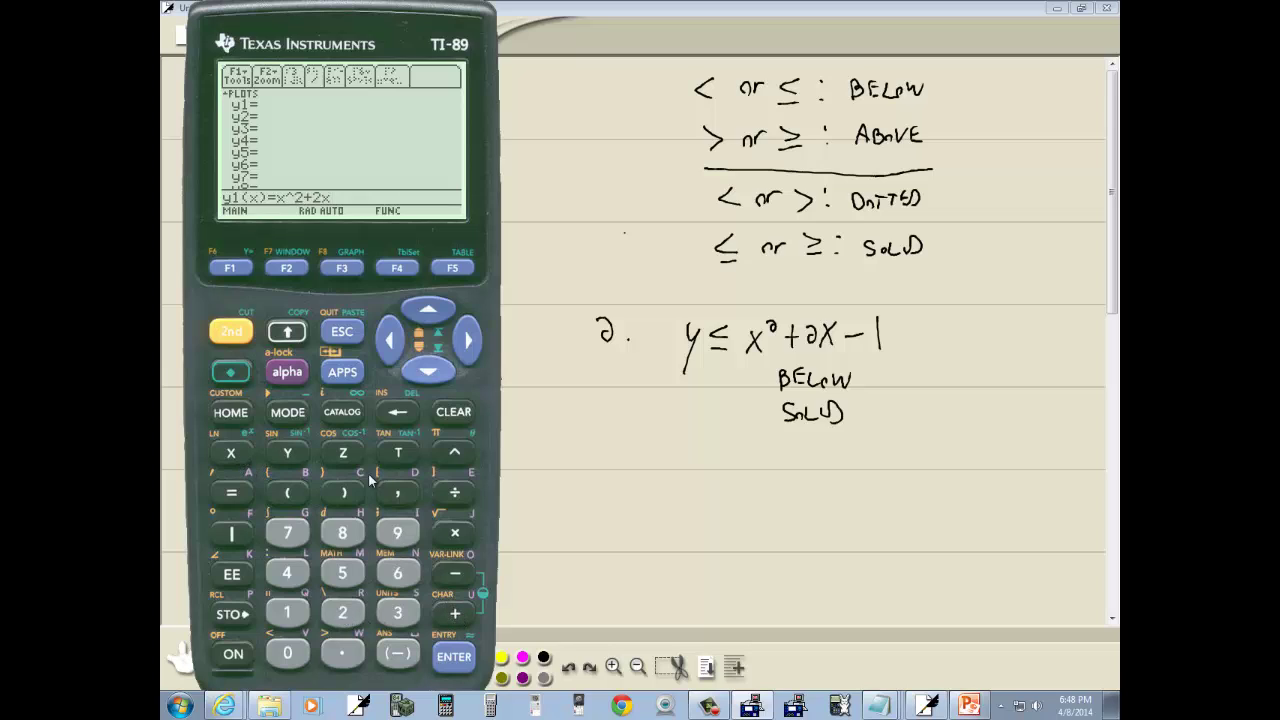
pyautogui.click(453, 570)
pyautogui.click(287, 612)
pyautogui.click(453, 657)
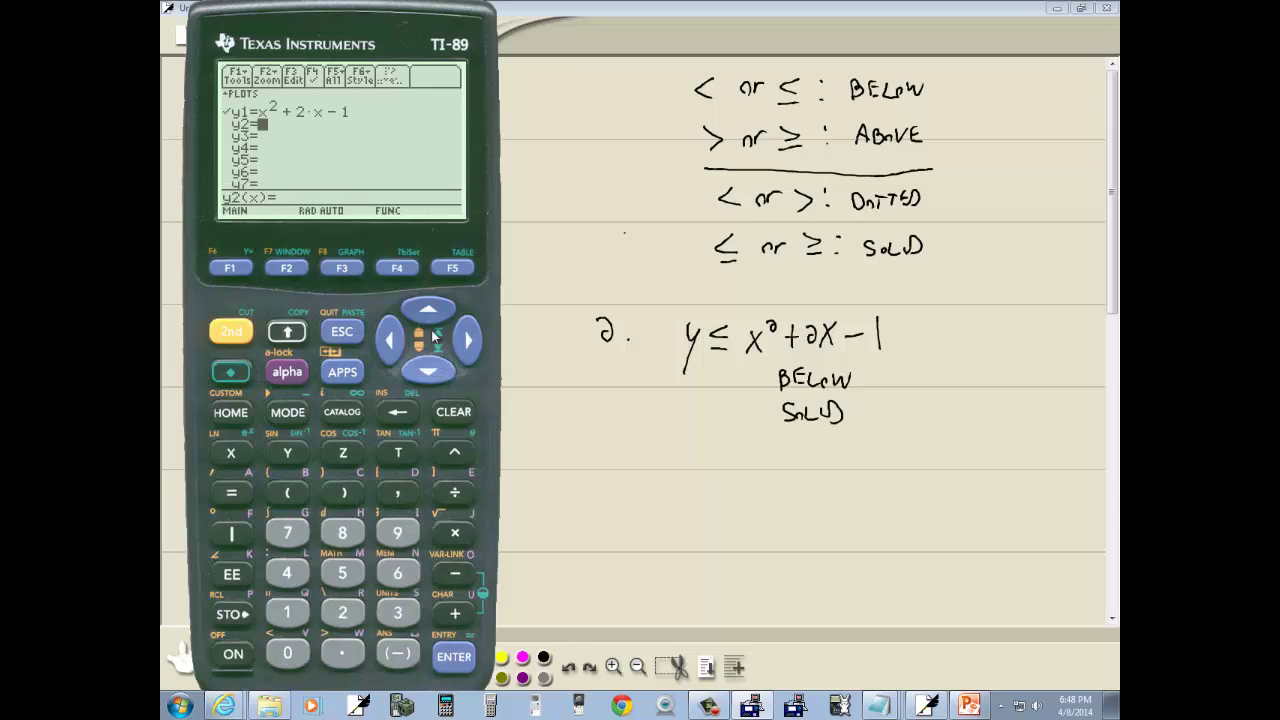
# Step: Move back to y1 and bring up its graph Style menu
pyautogui.click(428, 312)
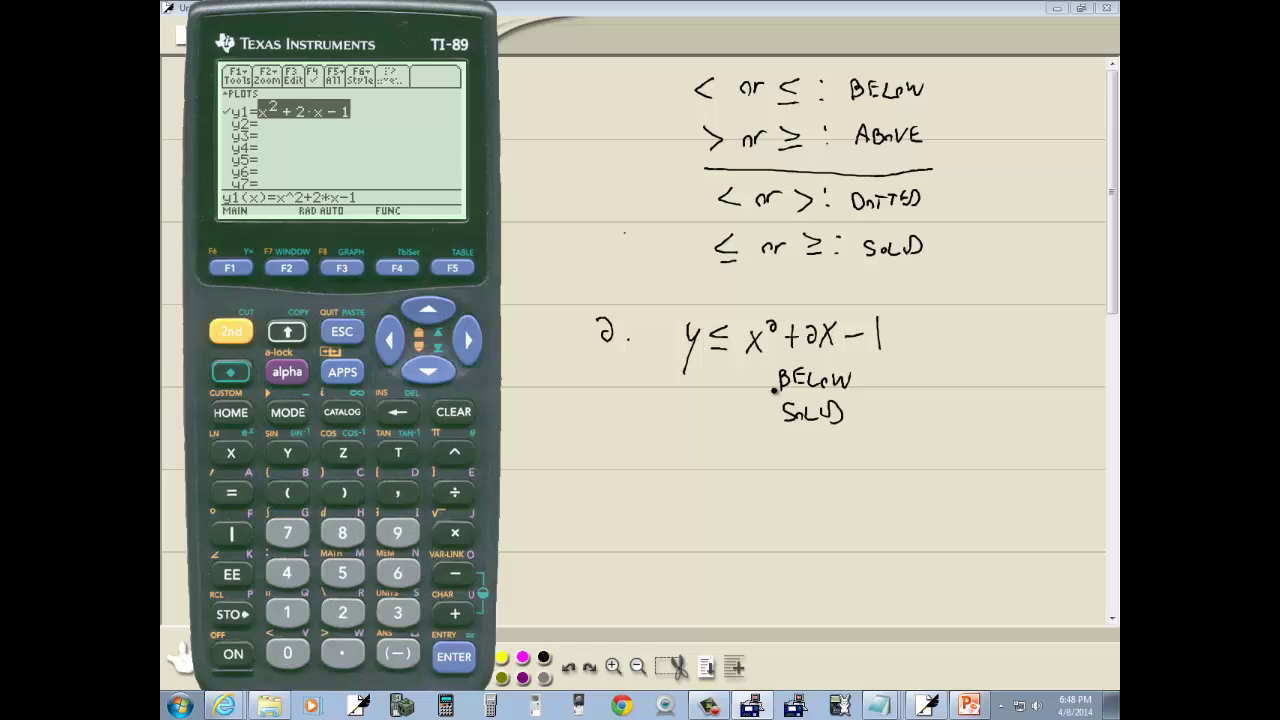
pyautogui.click(230, 334)
pyautogui.click(231, 268)
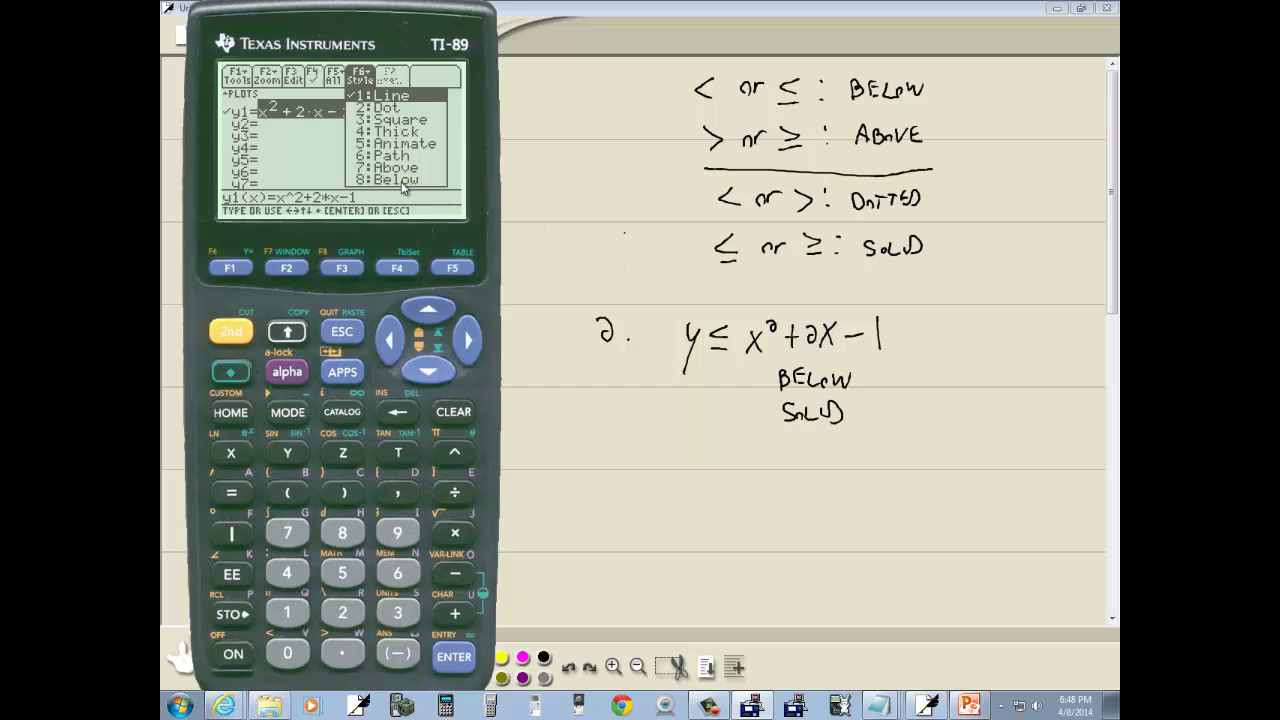
# Step: Set y1's style to 8:Below and graph the parabola x² + 2x − 1 with shading below
pyautogui.click(342, 533)
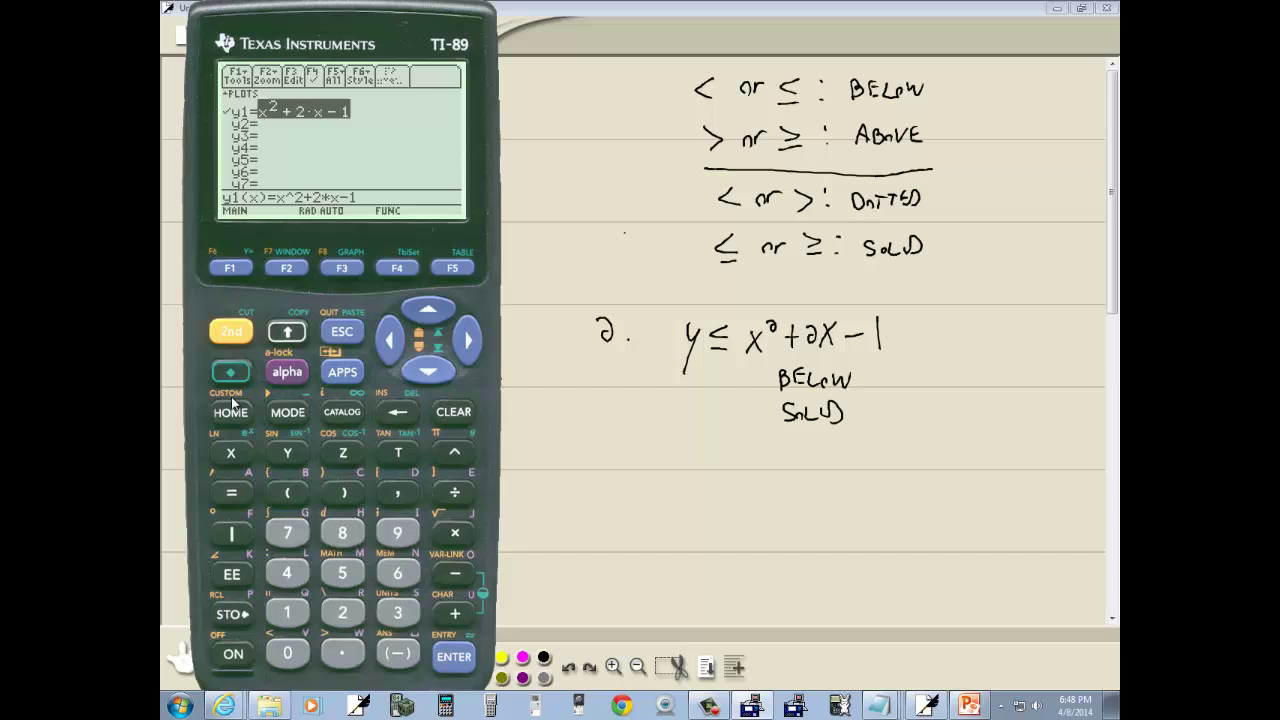
pyautogui.click(344, 269)
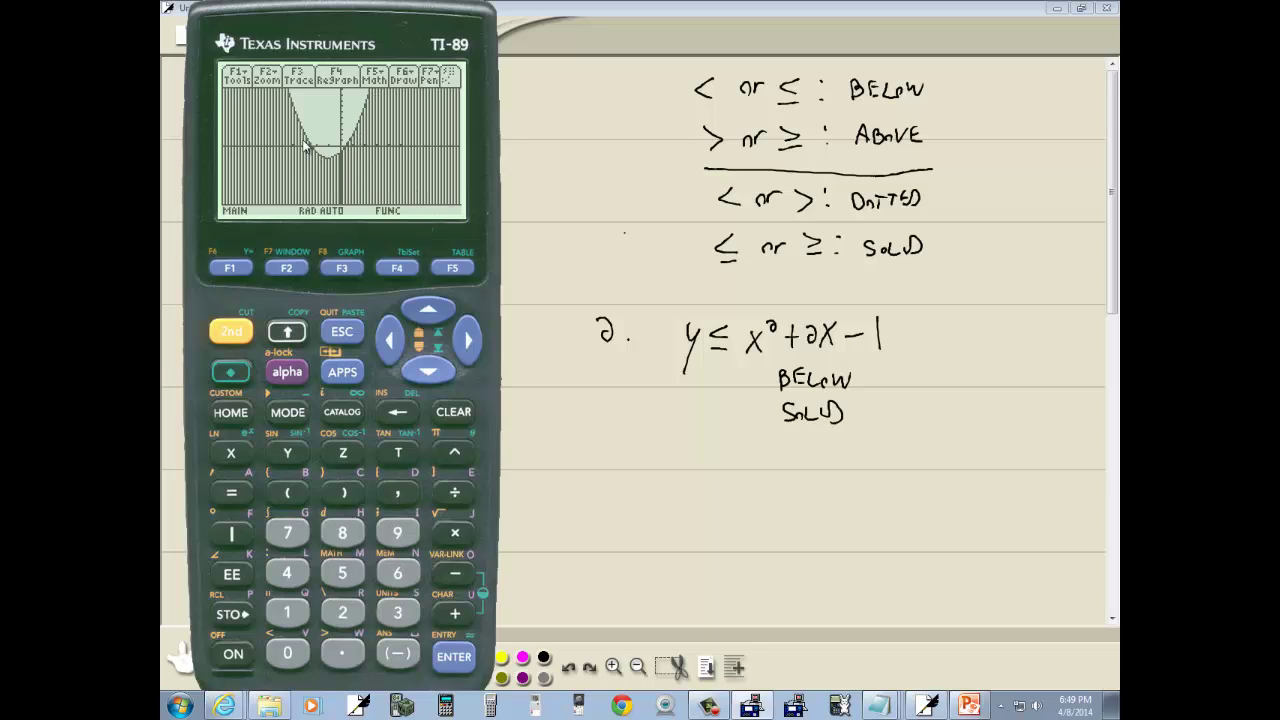
# Step: Draw vertical and horizontal axes for problem 2 on the notes page
pyautogui.click(628, 460)
pyautogui.moveTo(648, 418); pyautogui.dragTo(656, 575)
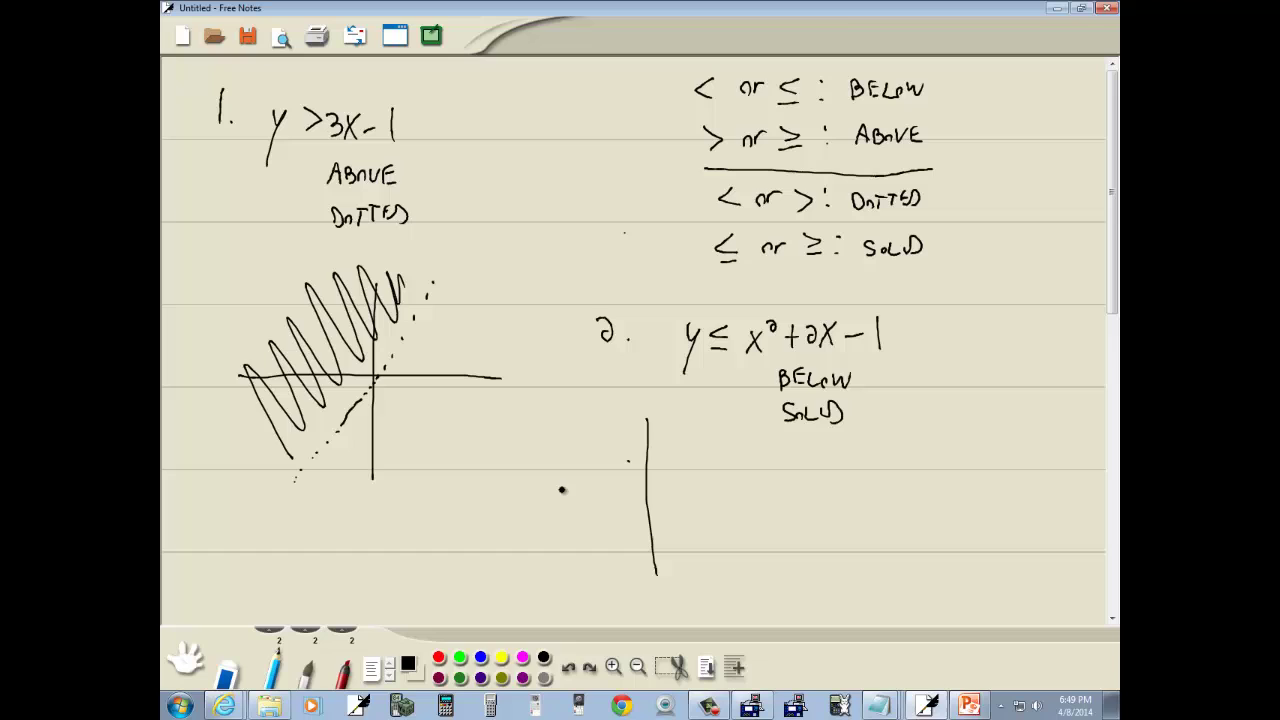
pyautogui.moveTo(560, 490); pyautogui.dragTo(760, 490)
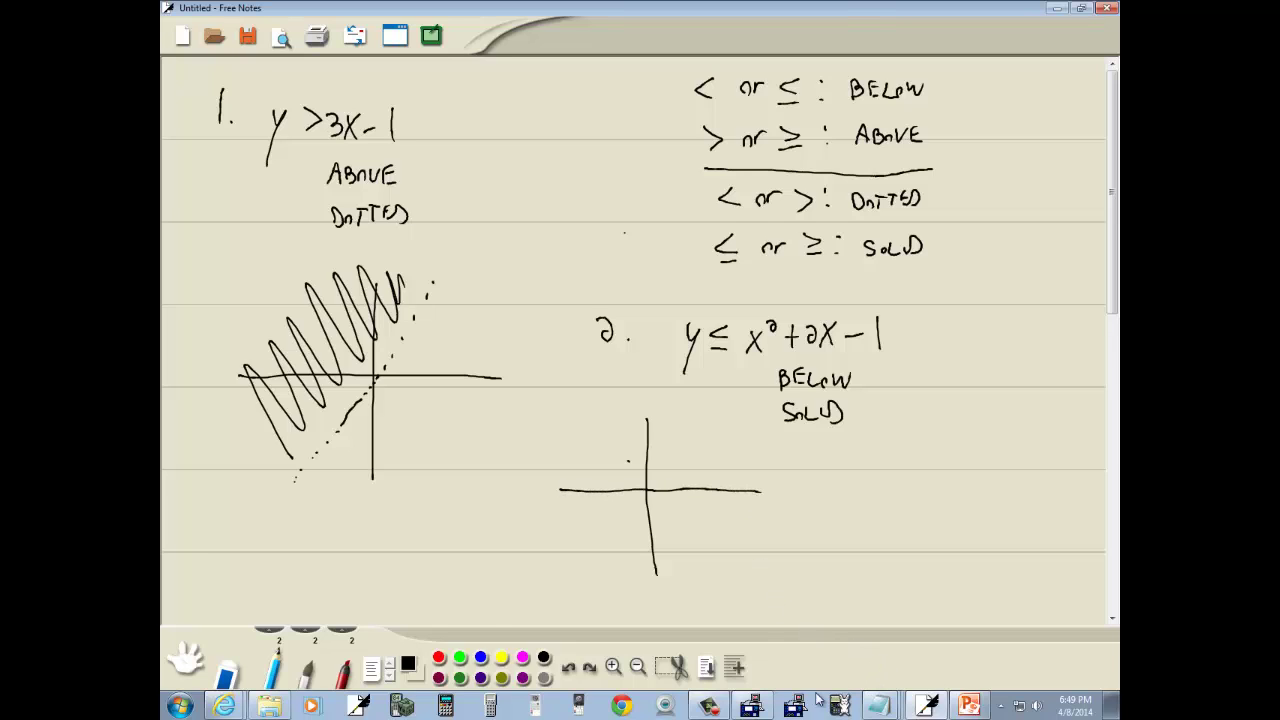
# Step: Sketch the solid parabola on the axes, comparing against the TI-89 graph
pyautogui.click(755, 708)
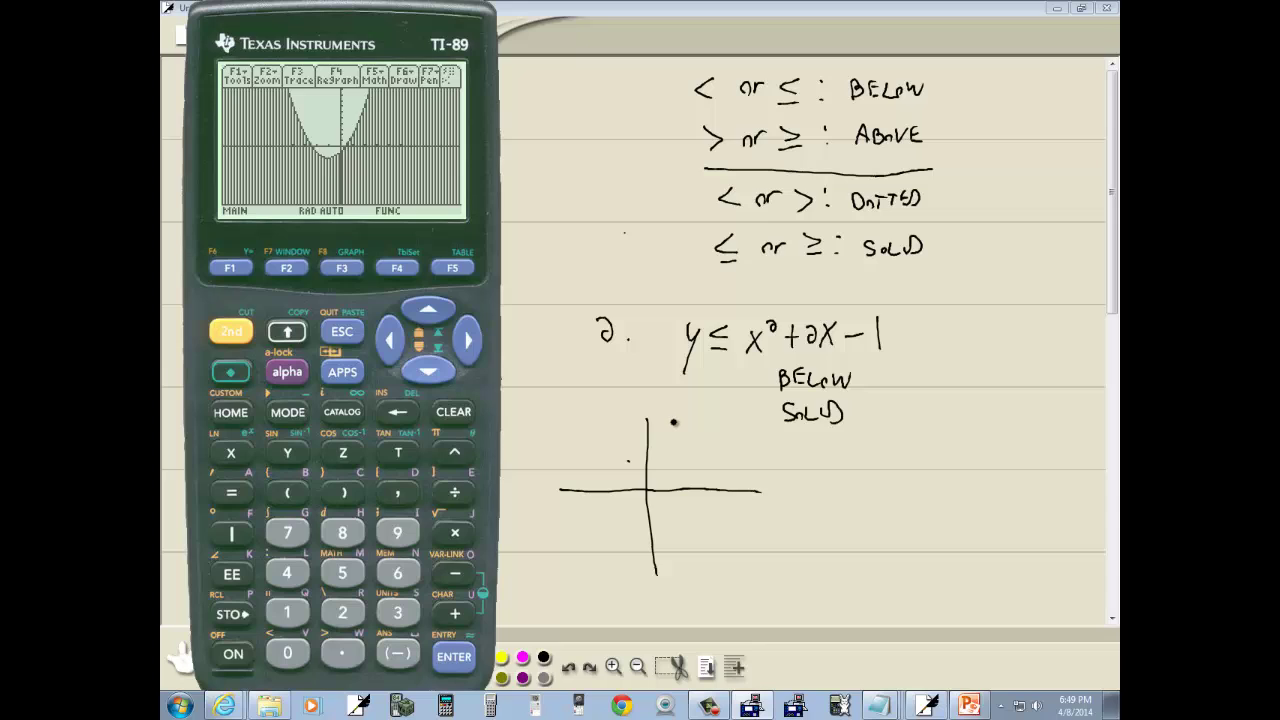
pyautogui.click(676, 422)
pyautogui.moveTo(676, 422)
pyautogui.mouseDown()
pyautogui.moveTo(639, 508)
pyautogui.moveTo(617, 504)
pyautogui.moveTo(587, 425)
pyautogui.moveTo(545, 465)
pyautogui.moveTo(586, 505)
pyautogui.moveTo(589, 529)
pyautogui.moveTo(610, 522)
pyautogui.moveTo(638, 562)
pyautogui.moveTo(673, 550)
pyautogui.moveTo(669, 511)
pyautogui.moveTo(754, 498)
pyautogui.moveTo(710, 443)
pyautogui.moveTo(738, 451)
pyautogui.moveTo(684, 461)
pyautogui.moveTo(661, 498)
pyautogui.mouseUp()
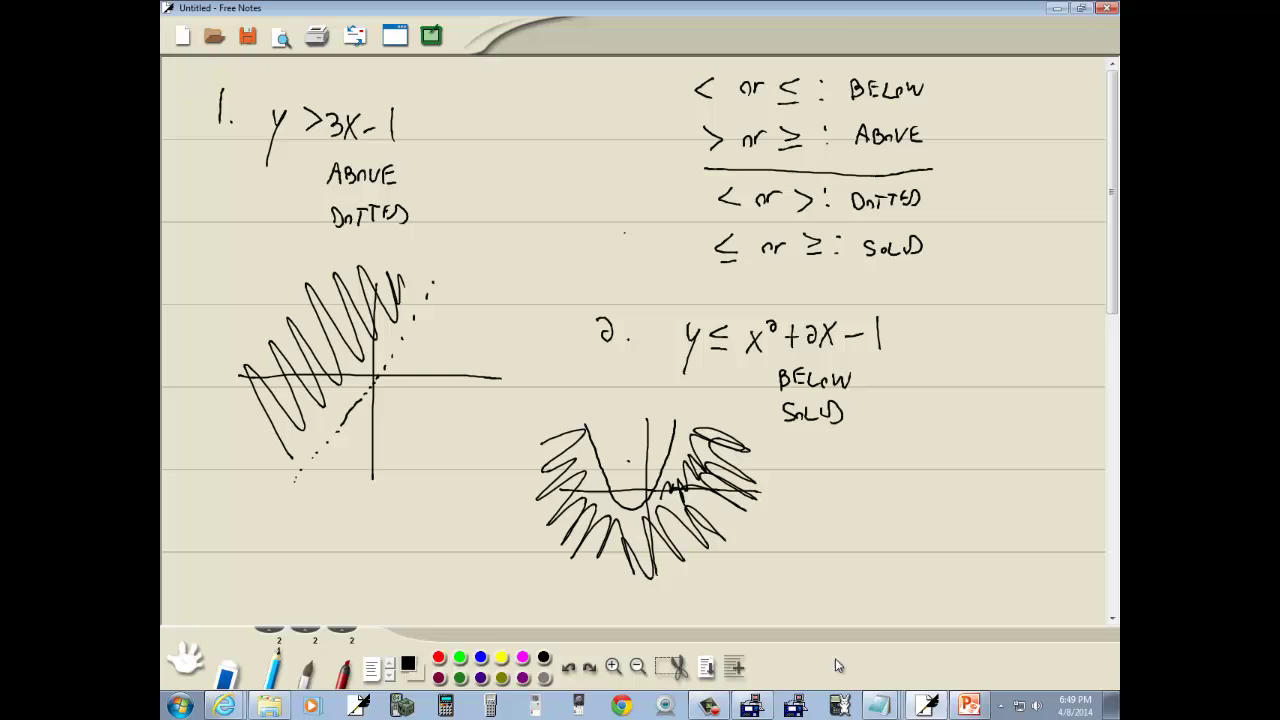
pyautogui.click(753, 706)
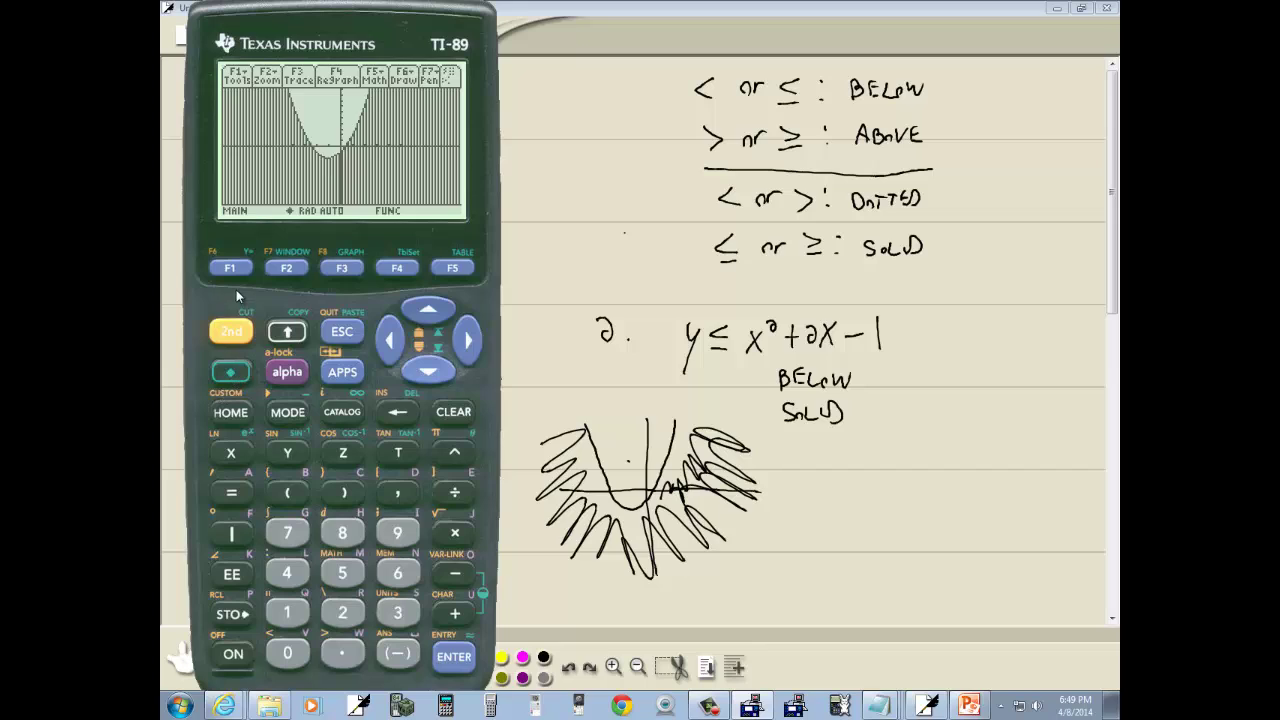
# Step: Clear the y1 function in the Y= editor and quit to the home screen
pyautogui.click(232, 271)
pyautogui.click(453, 415)
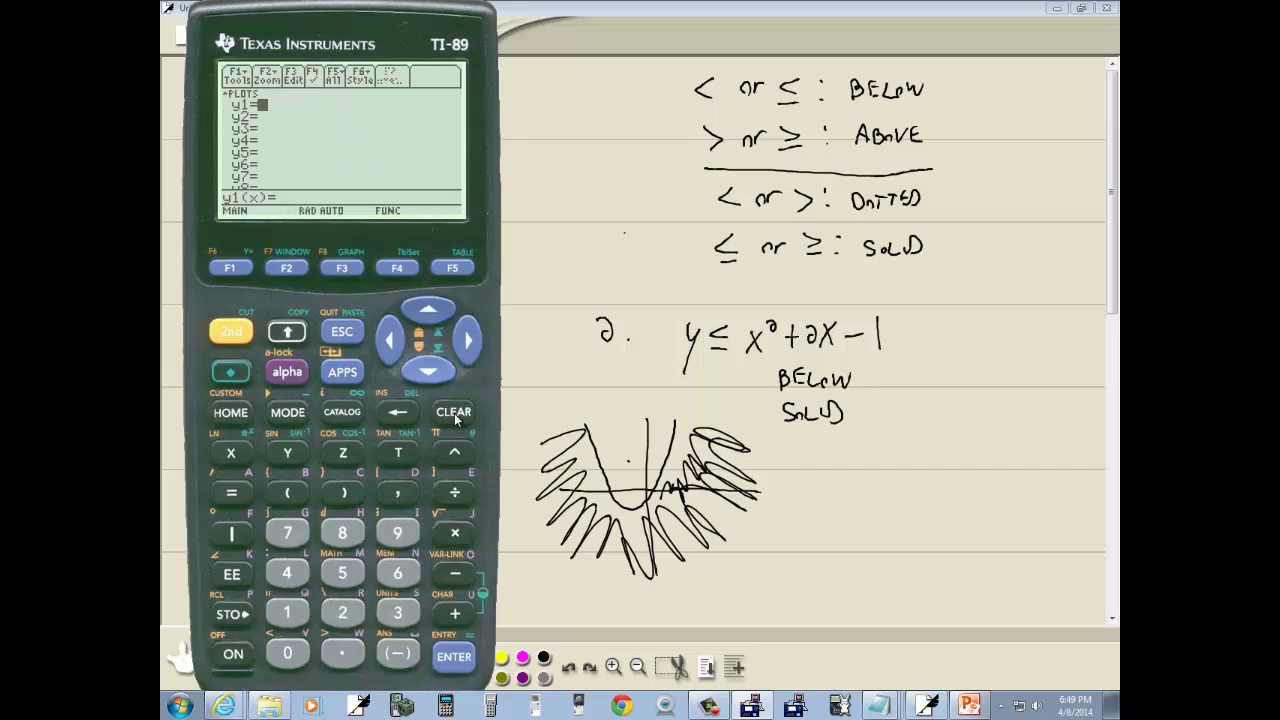
pyautogui.click(237, 337)
pyautogui.click(339, 337)
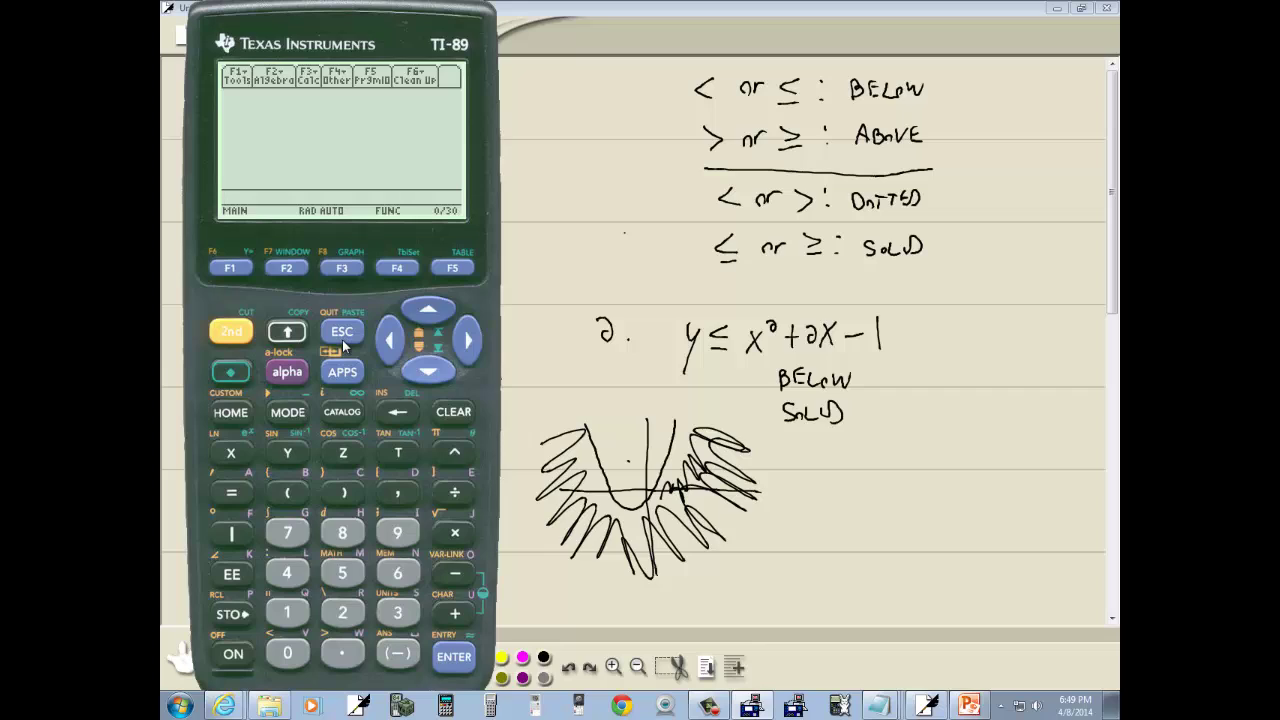